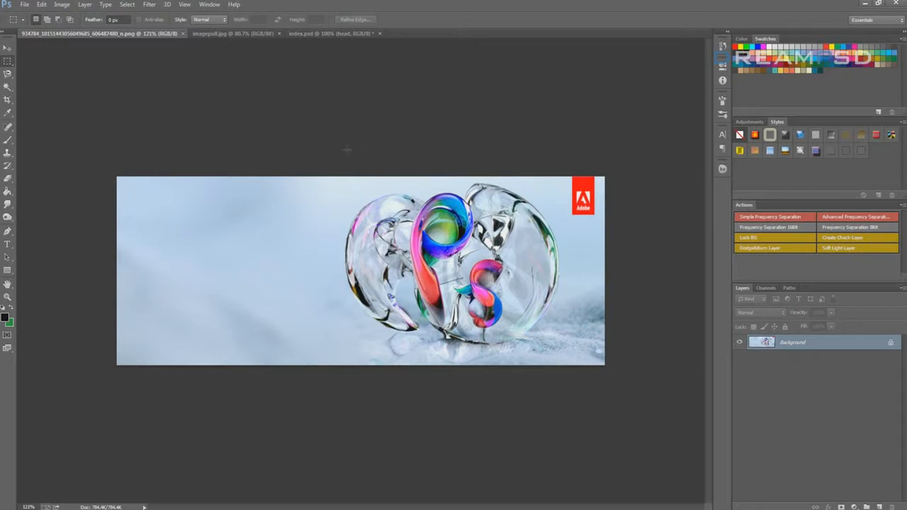
Bring the index.psd web layout to the front and look through its layers and groups
{"action": "left_click", "coordinate": [219, 35]}
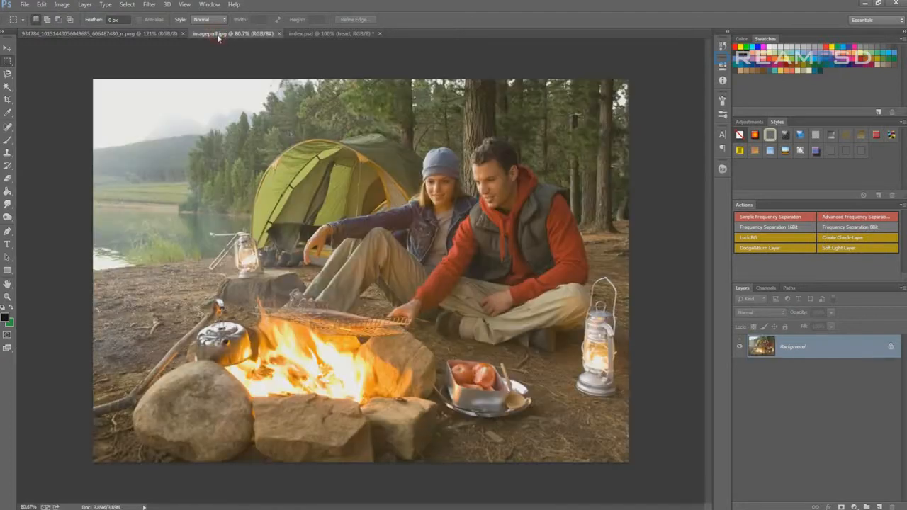
{"action": "left_click", "coordinate": [322, 35]}
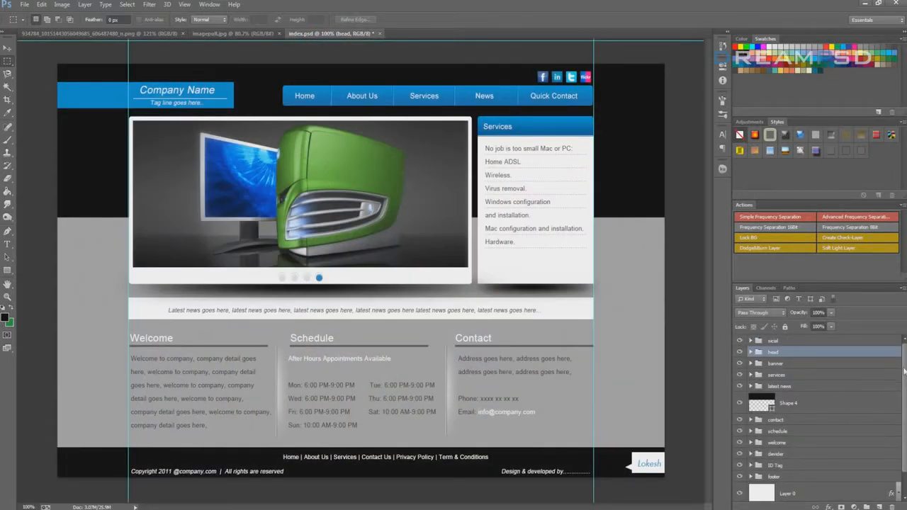
{"action": "scroll", "coordinate": [905, 362], "scroll_direction": "down", "scroll_amount": 2}
{"action": "scroll", "coordinate": [906, 361], "scroll_direction": "up", "scroll_amount": 2}
{"action": "left_click", "coordinate": [24, 4]}
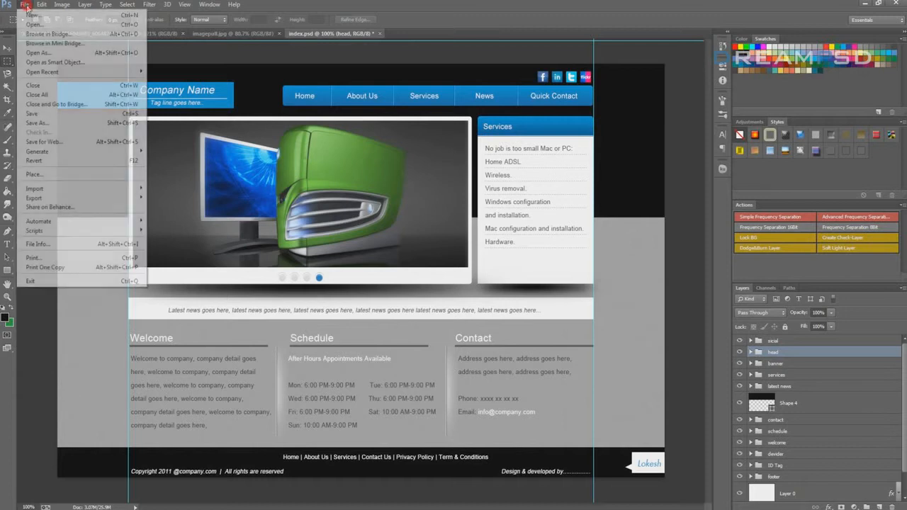
{"action": "left_click", "coordinate": [24, 5]}
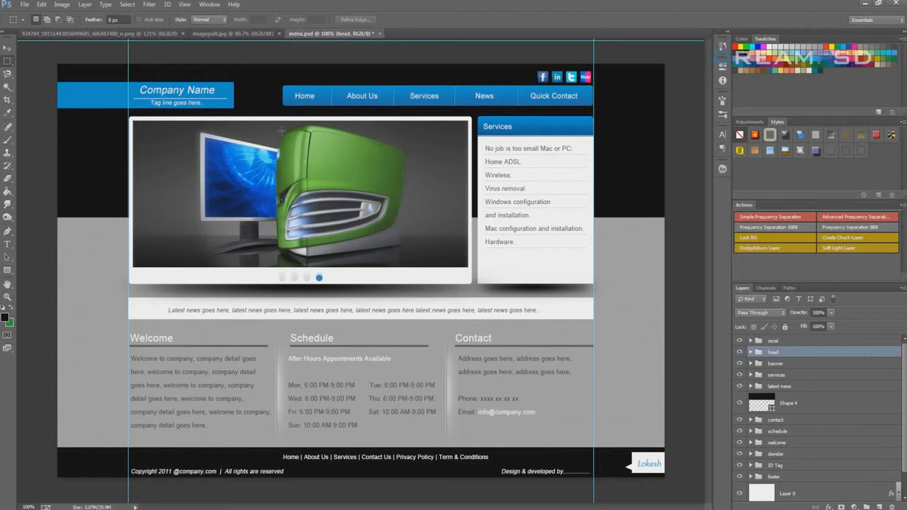
{"action": "left_click", "coordinate": [822, 406]}
{"action": "scroll", "coordinate": [815, 411], "scroll_direction": "down", "scroll_amount": 1}
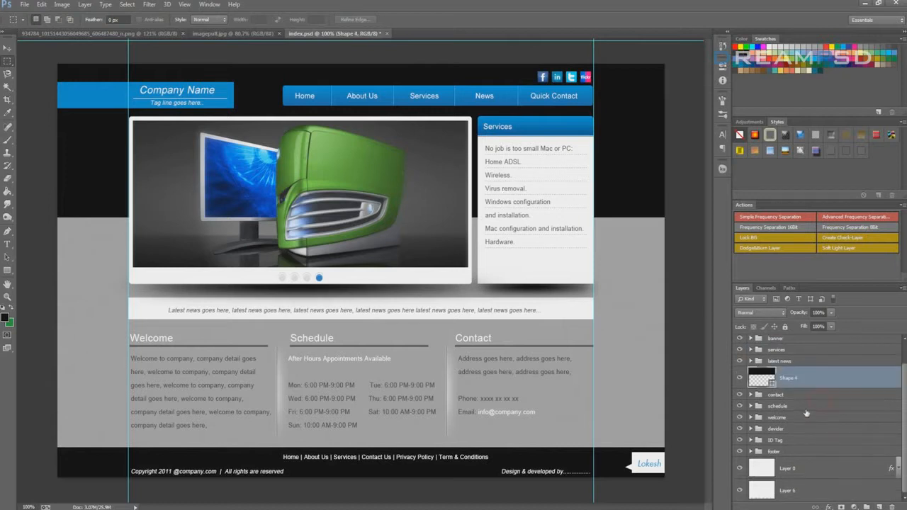
{"action": "left_click", "coordinate": [776, 418]}
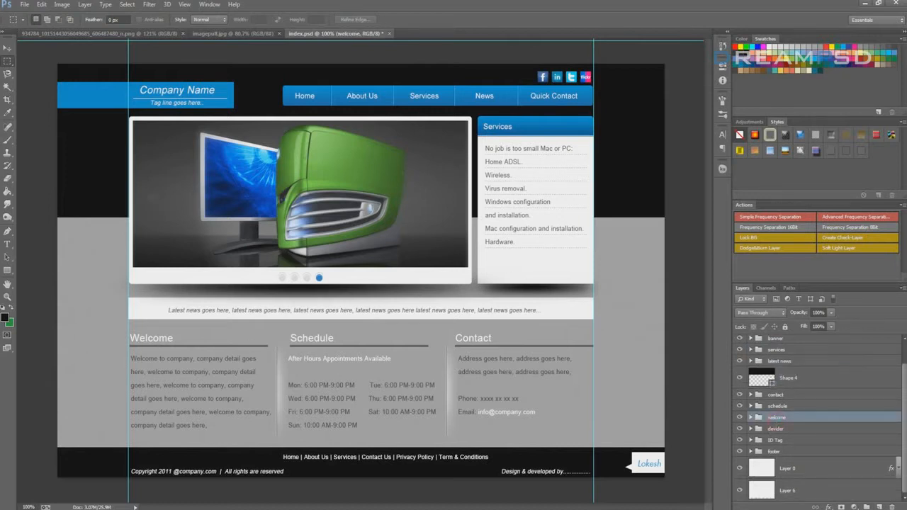
Turn on automatic image asset generation for the index.psd document
{"action": "left_click", "coordinate": [26, 5]}
{"action": "left_click", "coordinate": [29, 6]}
{"action": "left_click", "coordinate": [26, 5]}
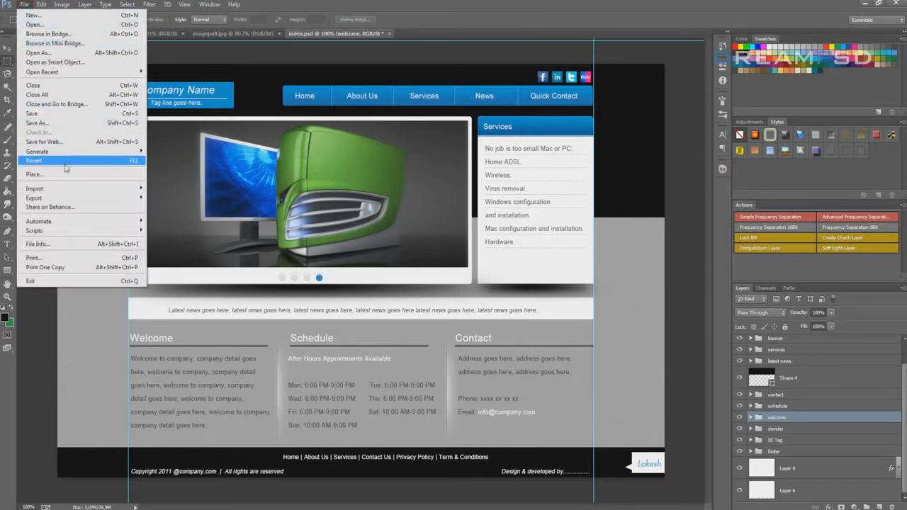
{"action": "mouse_move", "coordinate": [52, 154]}
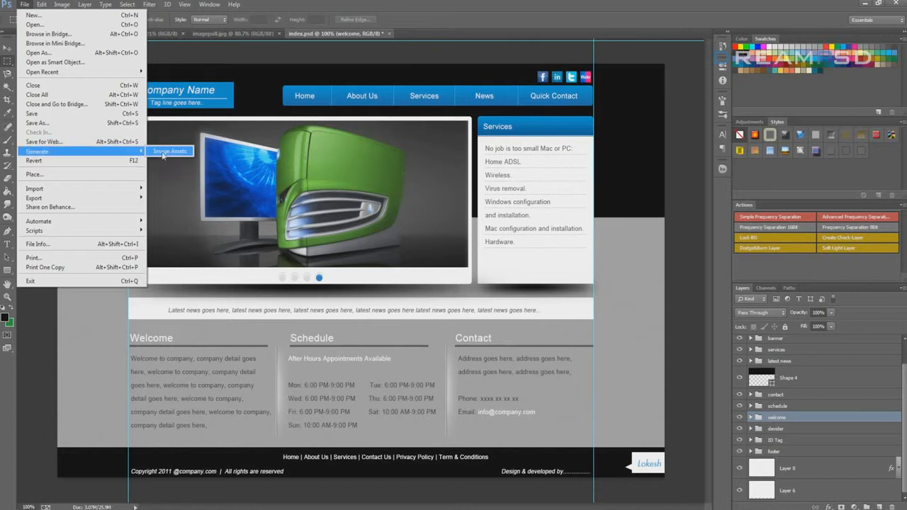
{"action": "left_click", "coordinate": [170, 152]}
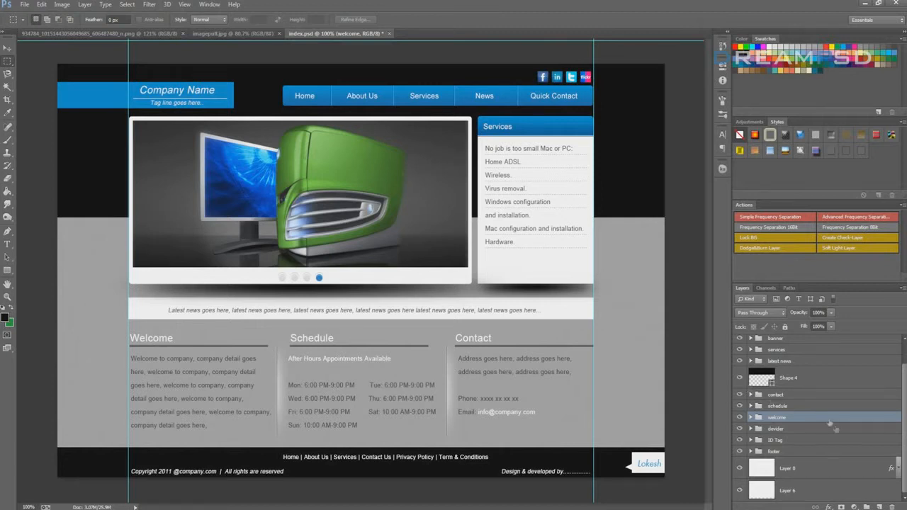
Toggle the visibility of the welcome group off and on to see which part of the layout it holds
{"action": "left_click", "coordinate": [738, 417]}
{"action": "left_click", "coordinate": [738, 417]}
{"action": "left_click", "coordinate": [739, 417]}
{"action": "left_click", "coordinate": [739, 417]}
{"action": "left_click", "coordinate": [739, 417]}
{"action": "left_click", "coordinate": [738, 417]}
Enable auto-select for the Move tool, pick the banner image on the canvas and select the banner layer inside its group
{"action": "left_click", "coordinate": [6, 48]}
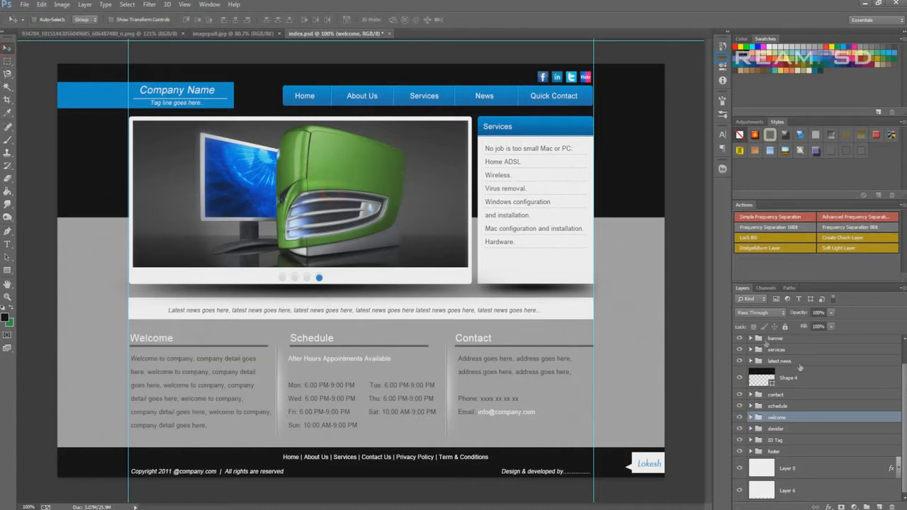
{"action": "left_click", "coordinate": [750, 406]}
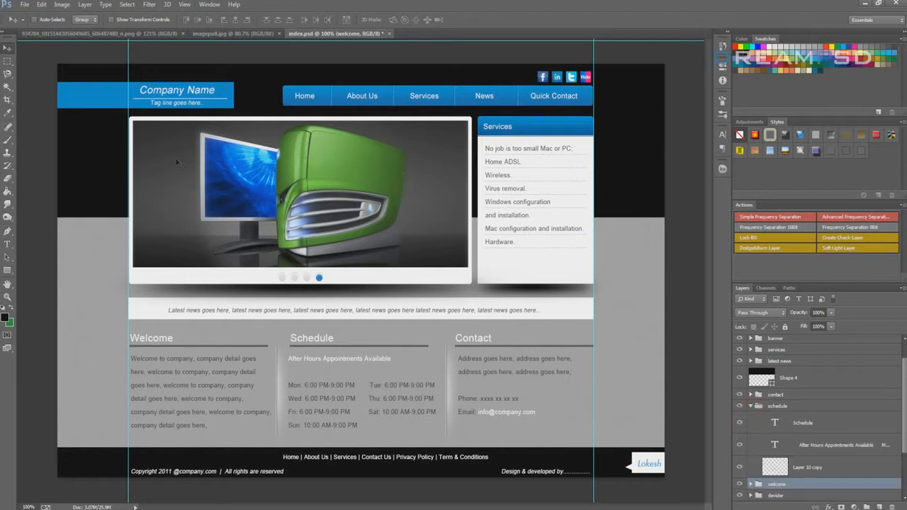
{"action": "left_click", "coordinate": [34, 19]}
{"action": "left_click", "coordinate": [297, 182]}
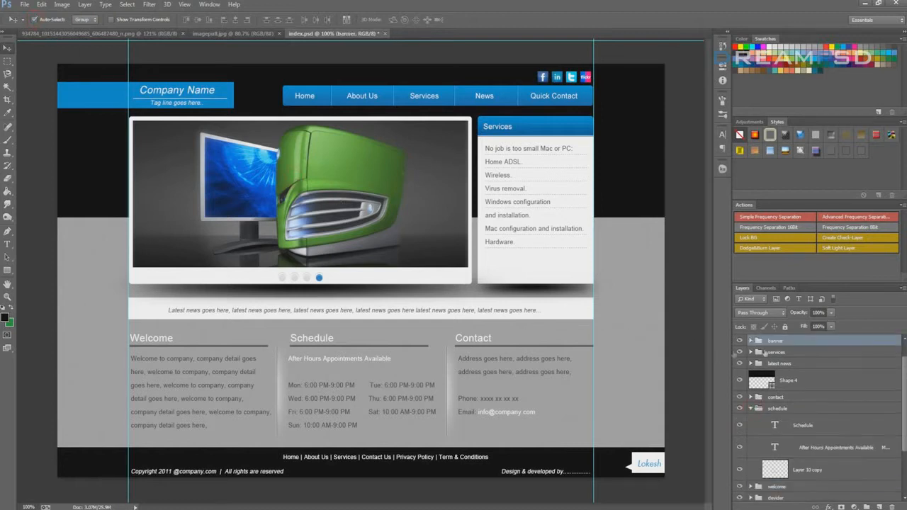
{"action": "left_click", "coordinate": [750, 340]}
{"action": "left_click", "coordinate": [822, 357]}
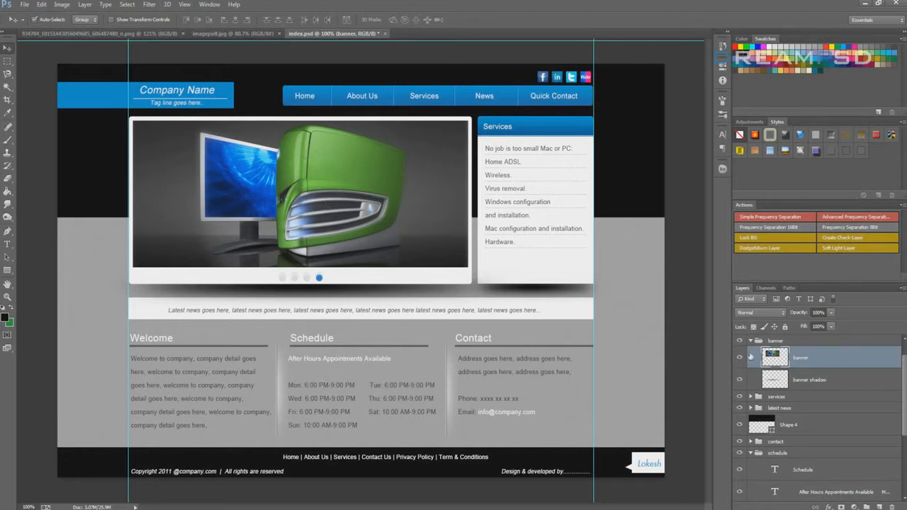
Hide the layers and groups beneath the banner layer, including its shadow, and show them all again
{"action": "left_click_drag", "start_coordinate": [740, 383], "coordinate": [741, 491]}
{"action": "left_click", "coordinate": [740, 491]}
{"action": "left_click", "coordinate": [740, 453]}
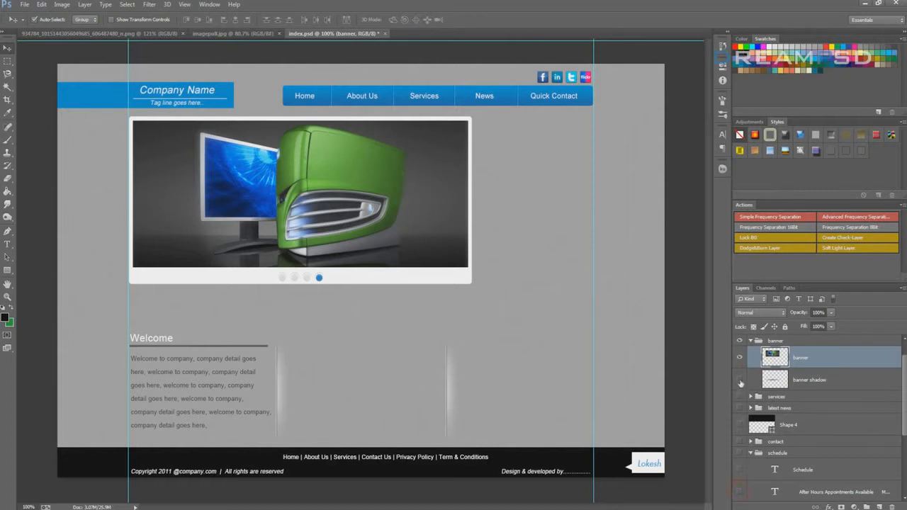
{"action": "left_click", "coordinate": [739, 380]}
{"action": "left_click_drag", "start_coordinate": [740, 396], "coordinate": [740, 471]}
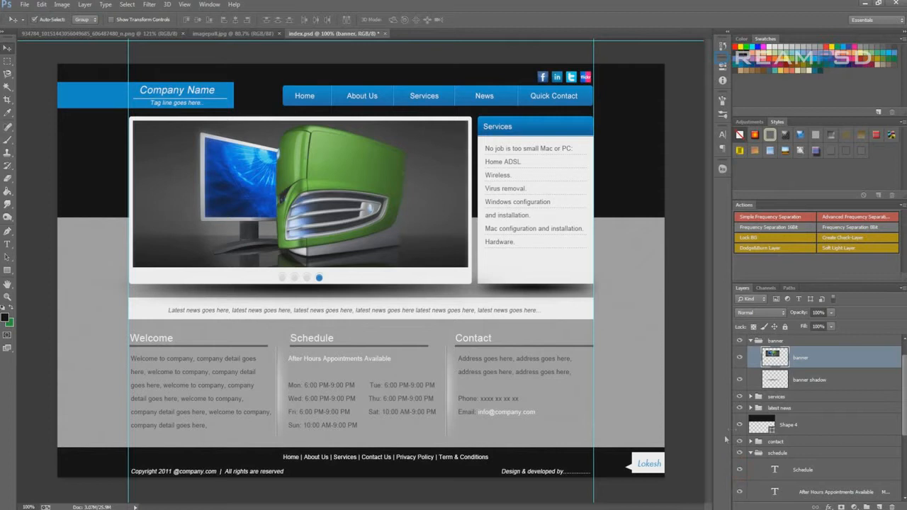
Give the banner layer a red color label and rename it banner.jpg
{"action": "right_click", "coordinate": [739, 359]}
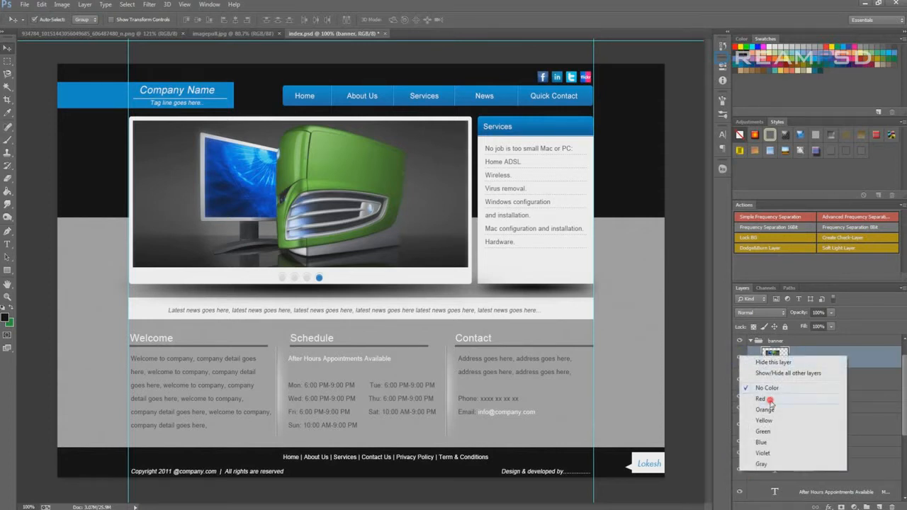
{"action": "left_click", "coordinate": [773, 400]}
{"action": "double_click", "coordinate": [799, 359]}
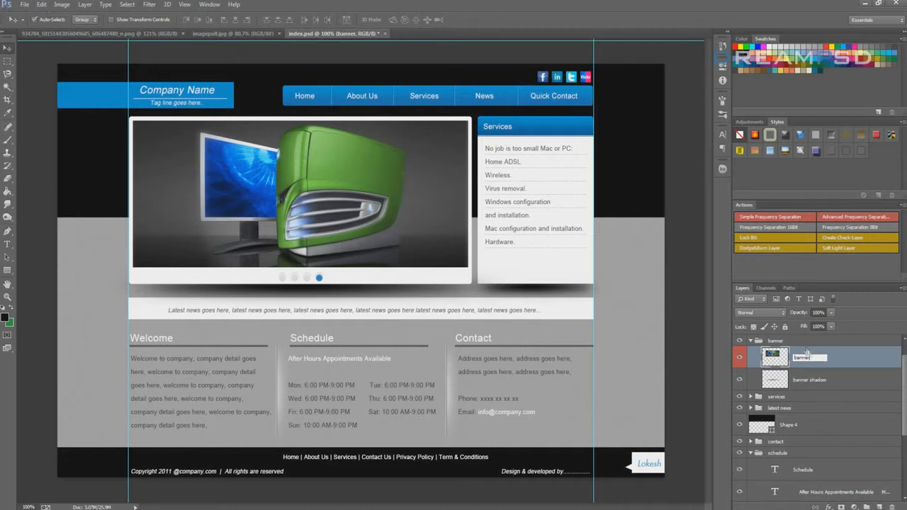
{"action": "left_click", "coordinate": [818, 358]}
{"action": "type", "text": ".jpg"}
{"action": "key", "text": "Return"}
Switch to the project folder in Windows Explorer and view the generated banner image in the index-assets folder
{"action": "left_click", "coordinate": [69, 509]}
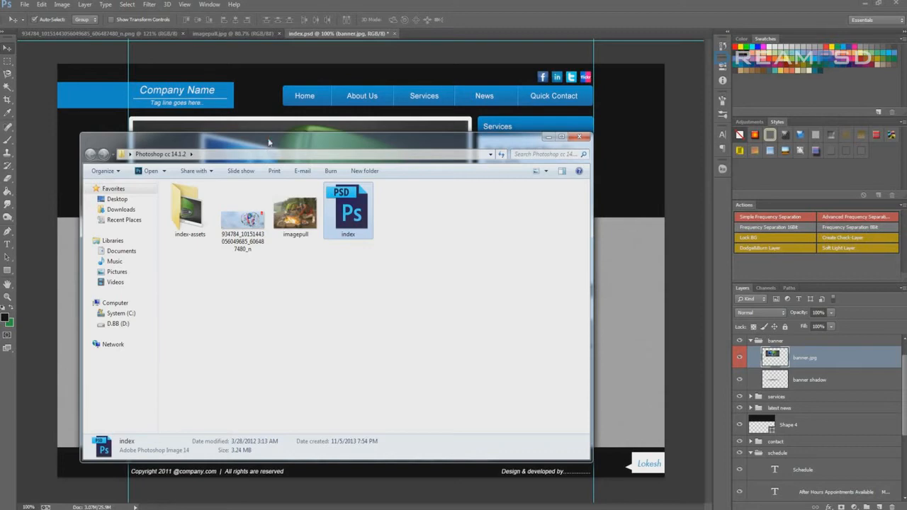
{"action": "left_click_drag", "start_coordinate": [268, 142], "coordinate": [396, 109]}
{"action": "left_click", "coordinate": [342, 252]}
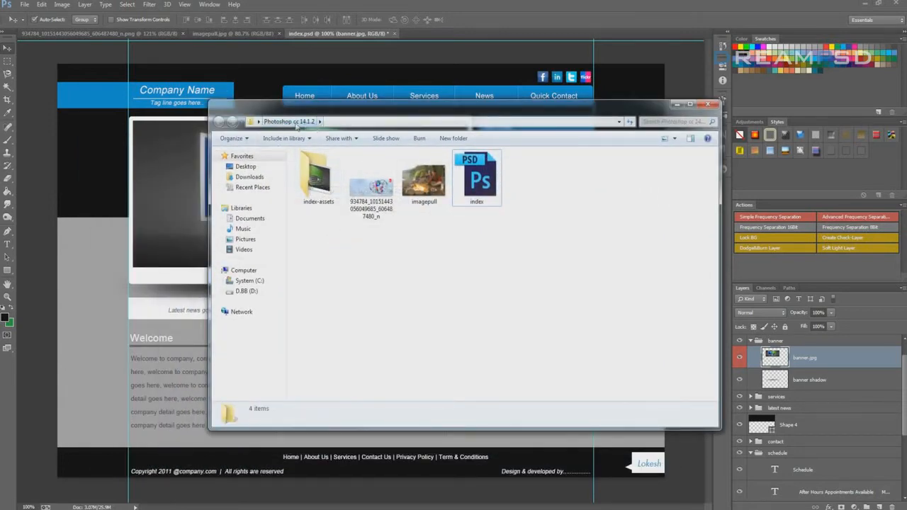
{"action": "left_click", "coordinate": [356, 286]}
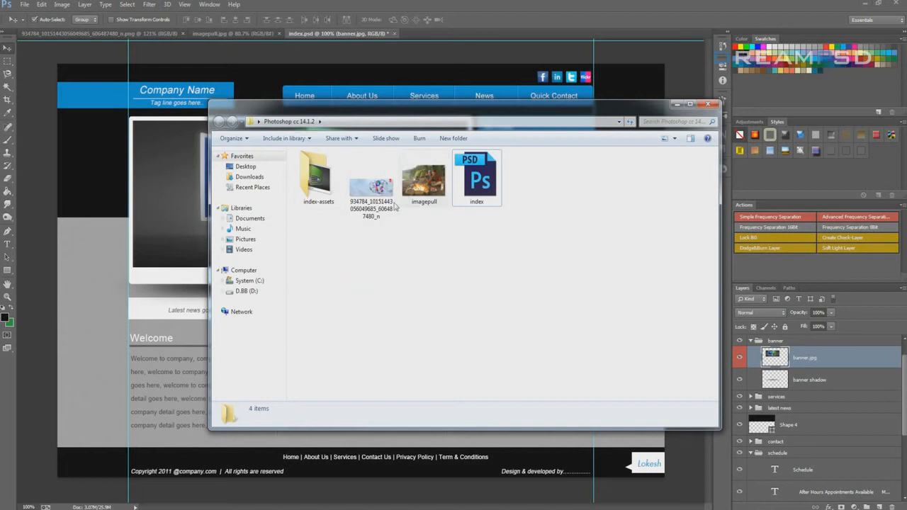
{"action": "left_click", "coordinate": [427, 244]}
{"action": "double_click", "coordinate": [317, 190]}
{"action": "double_click", "coordinate": [322, 170]}
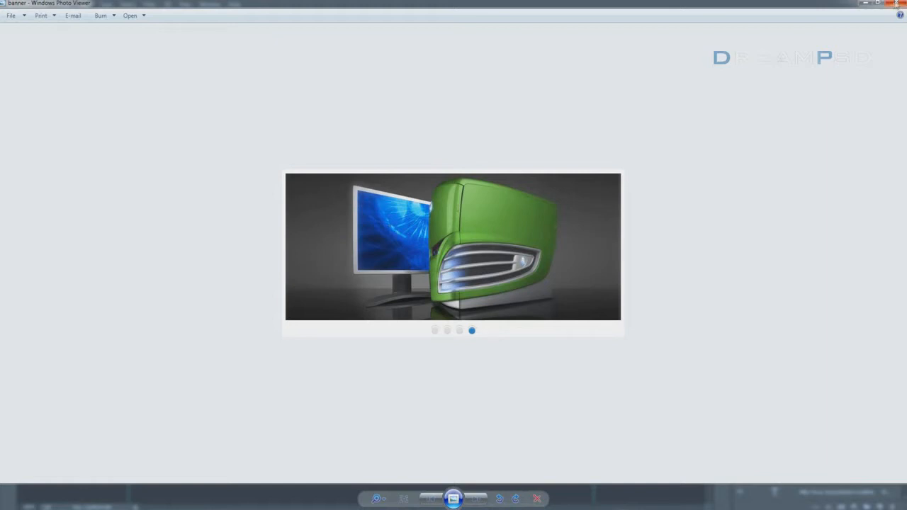
{"action": "left_click", "coordinate": [898, 6]}
Rename the banner.jpg layer to banner.png
{"action": "left_click", "coordinate": [805, 367]}
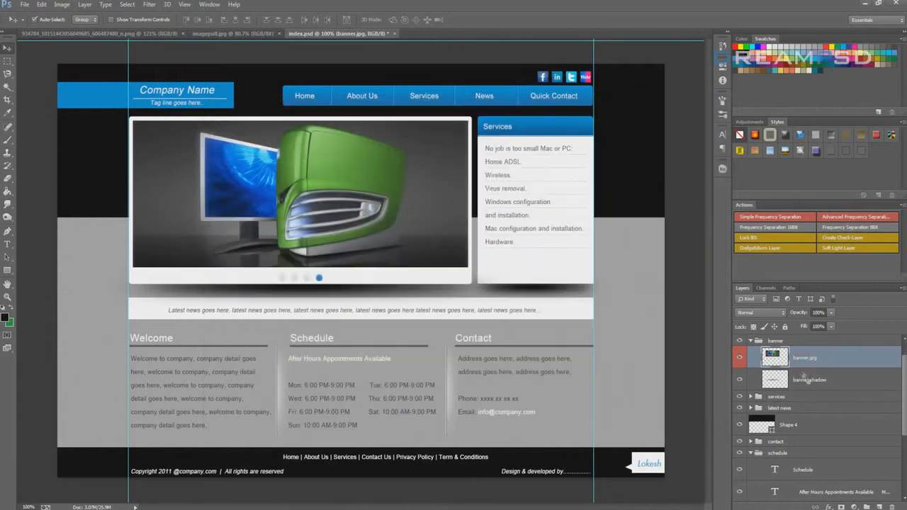
{"action": "double_click", "coordinate": [815, 357]}
{"action": "left_click", "coordinate": [857, 387]}
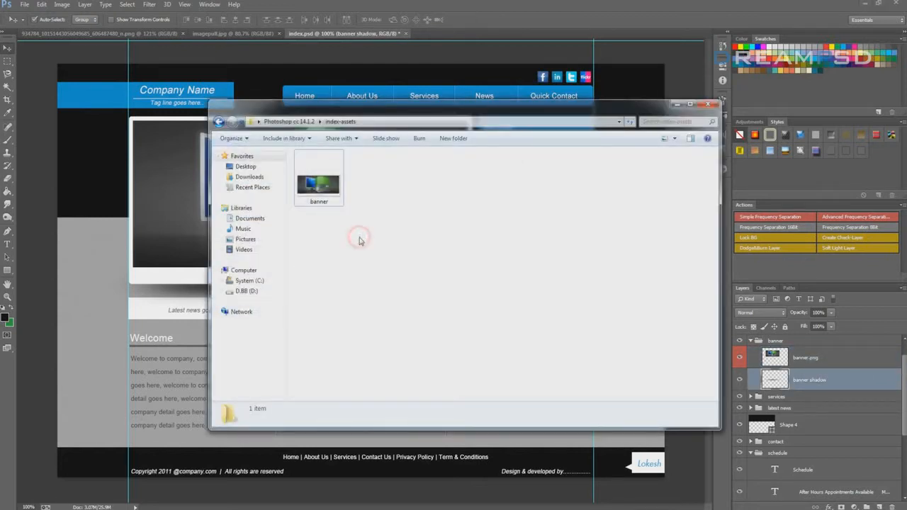
Check the file details of the generated banner PNG in the index-assets folder, and minimize the folder window
{"action": "left_click", "coordinate": [322, 174]}
{"action": "key", "text": "BackSpace"}
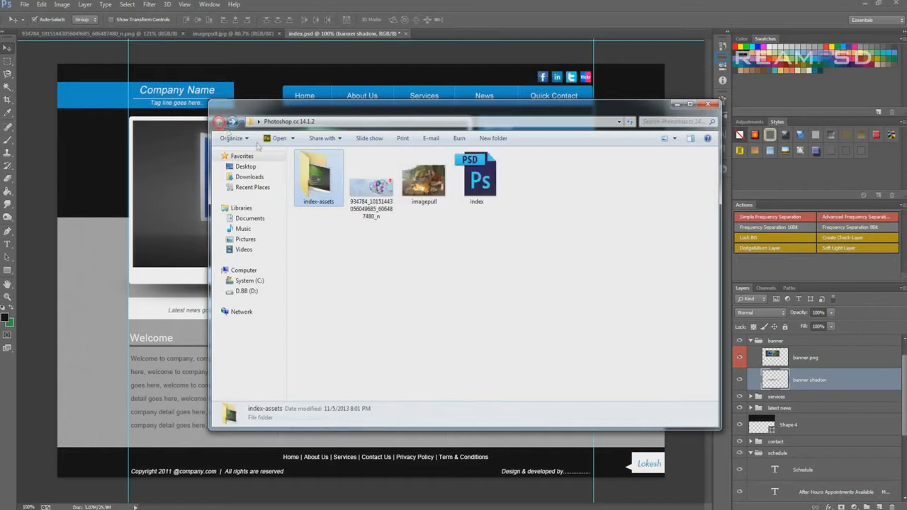
{"action": "double_click", "coordinate": [331, 185]}
{"action": "left_click", "coordinate": [319, 170]}
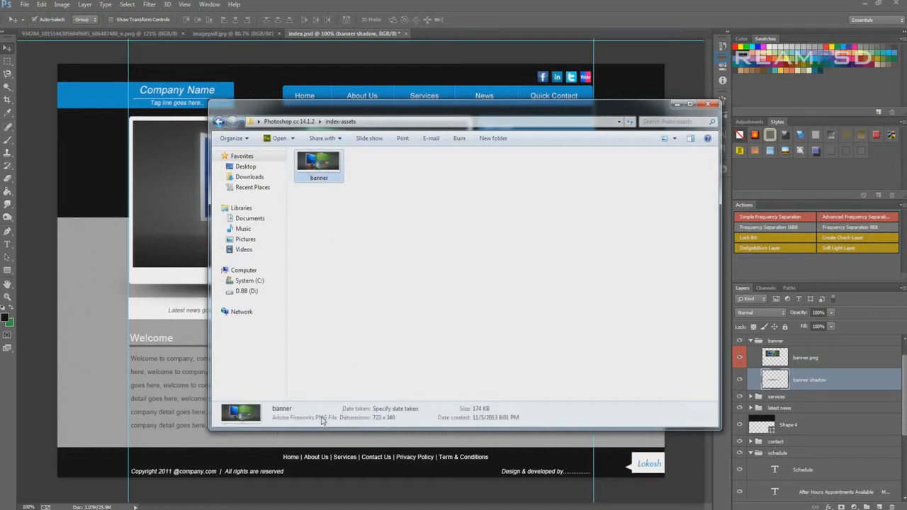
{"action": "left_click", "coordinate": [676, 104]}
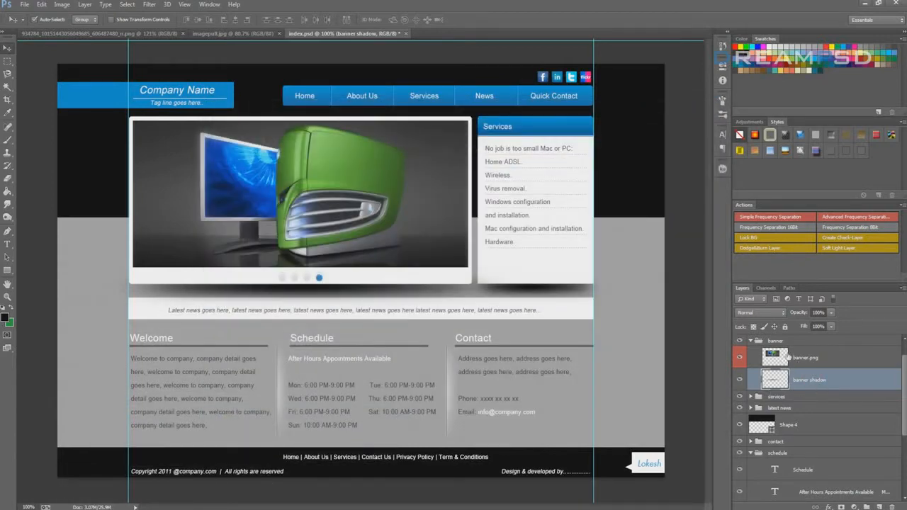
Collapse the banner group, select the social icons on the canvas and expand their social group
{"action": "left_click", "coordinate": [776, 341]}
{"action": "left_click", "coordinate": [751, 341]}
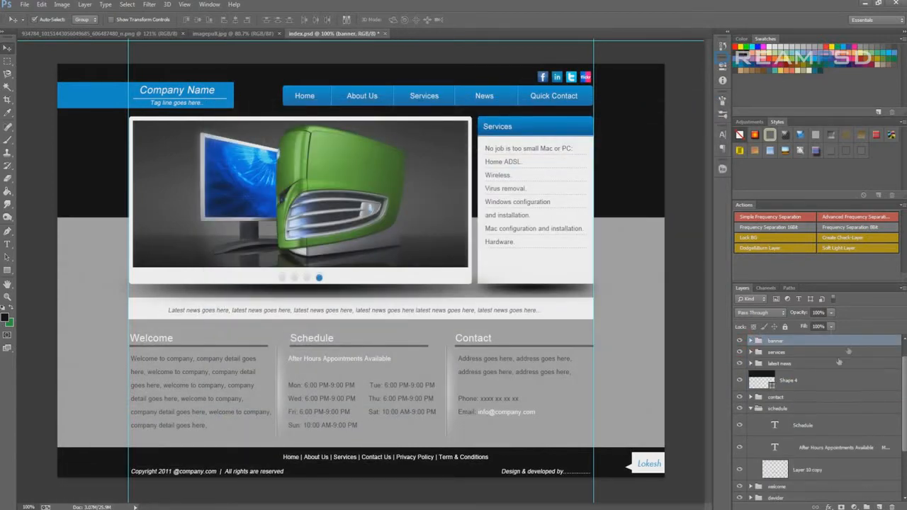
{"action": "left_click", "coordinate": [802, 363]}
{"action": "left_click", "coordinate": [549, 83]}
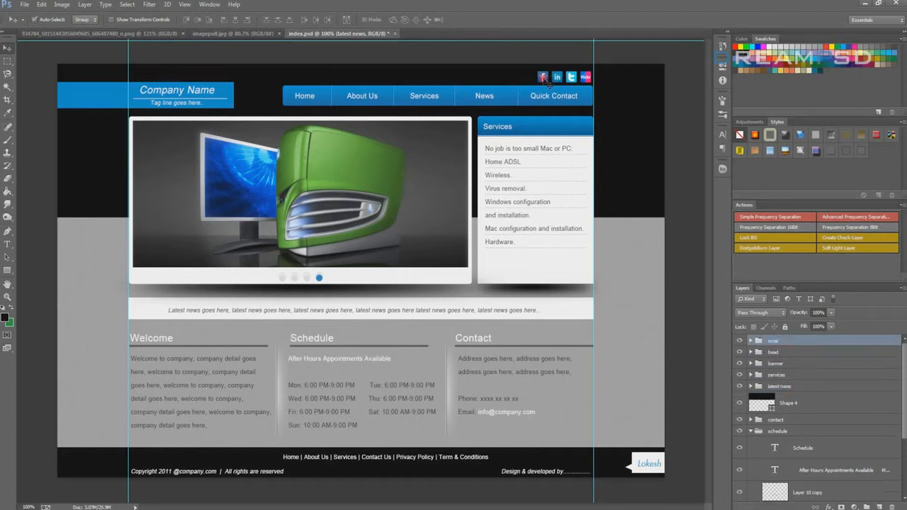
{"action": "left_click", "coordinate": [752, 340]}
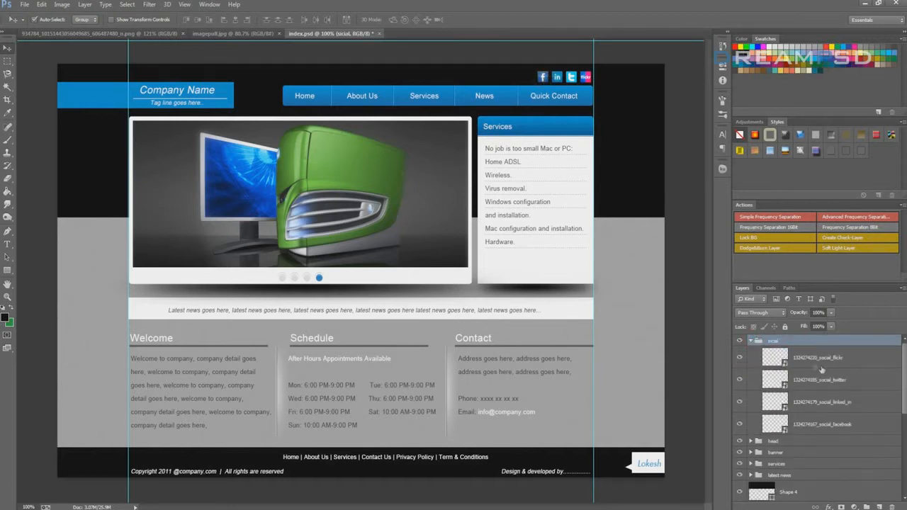
{"action": "left_click", "coordinate": [818, 357]}
{"action": "left_click", "coordinate": [822, 402]}
{"action": "left_click", "coordinate": [822, 423]}
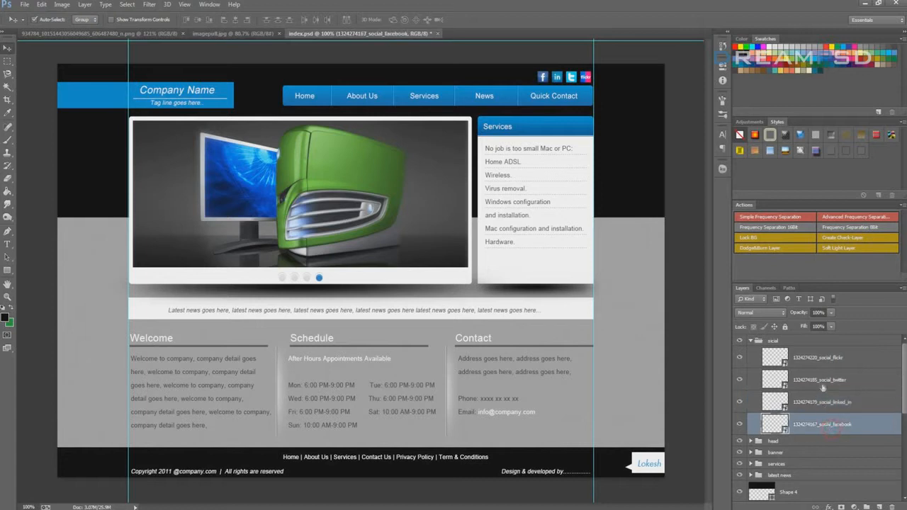
{"action": "left_click", "coordinate": [818, 358]}
{"action": "double_click", "coordinate": [842, 358]}
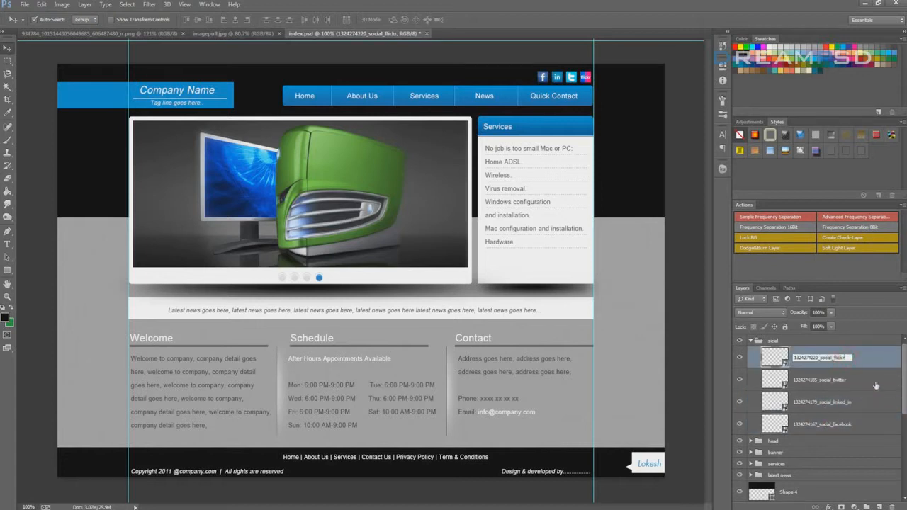
{"action": "type", "text": "jpg"}
{"action": "left_click", "coordinate": [875, 382]}
Check the generated Flickr icon file in the index-assets folder, and minimize the folder window
{"action": "left_click", "coordinate": [71, 508]}
{"action": "left_click", "coordinate": [413, 310]}
{"action": "left_click", "coordinate": [322, 196]}
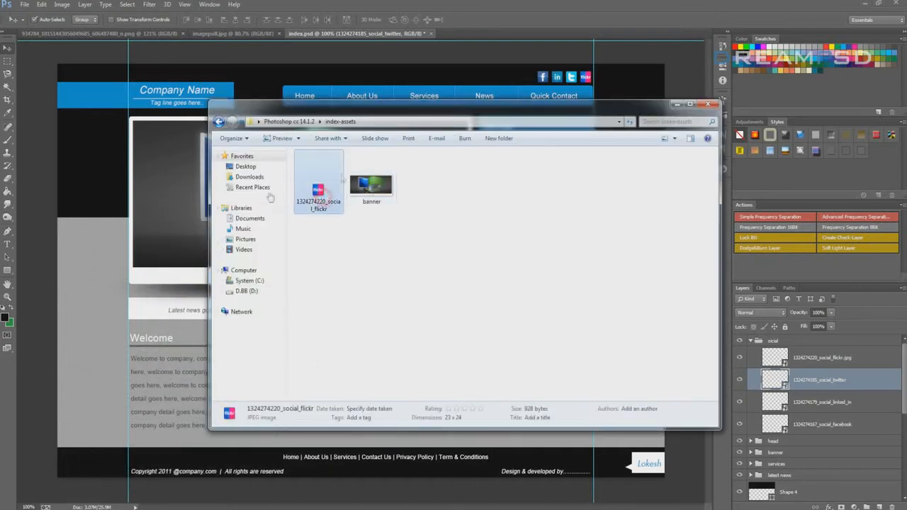
{"action": "left_click", "coordinate": [677, 105]}
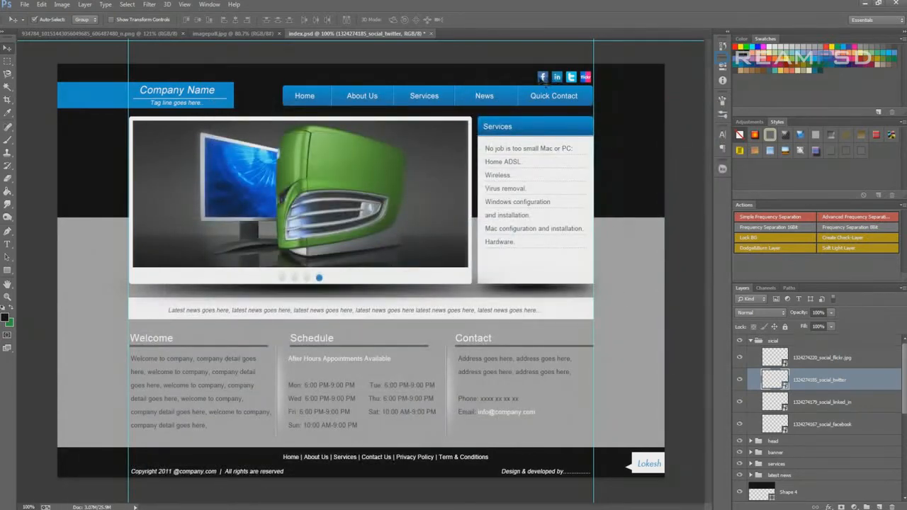
Select the whole social group through its Facebook icon on the canvas and collapse the group
{"action": "left_click", "coordinate": [543, 79]}
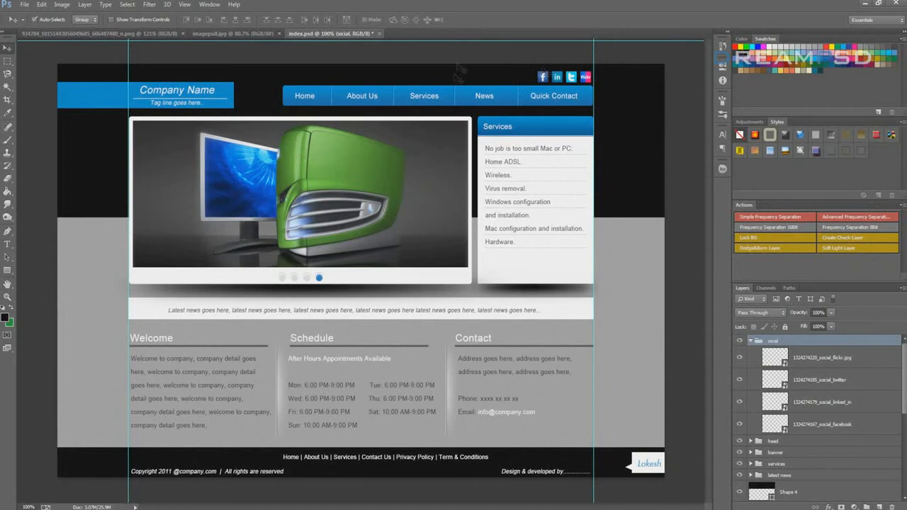
{"action": "left_click", "coordinate": [750, 340]}
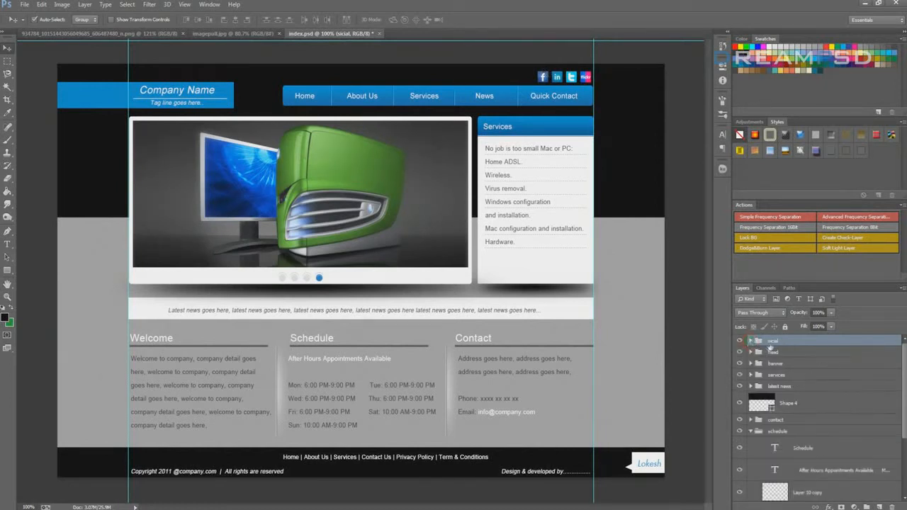
Rename the collapsed social group to sicial.jpg so it generates as an image asset
{"action": "double_click", "coordinate": [772, 341]}
{"action": "left_click", "coordinate": [780, 341]}
{"action": "left_click", "coordinate": [751, 341]}
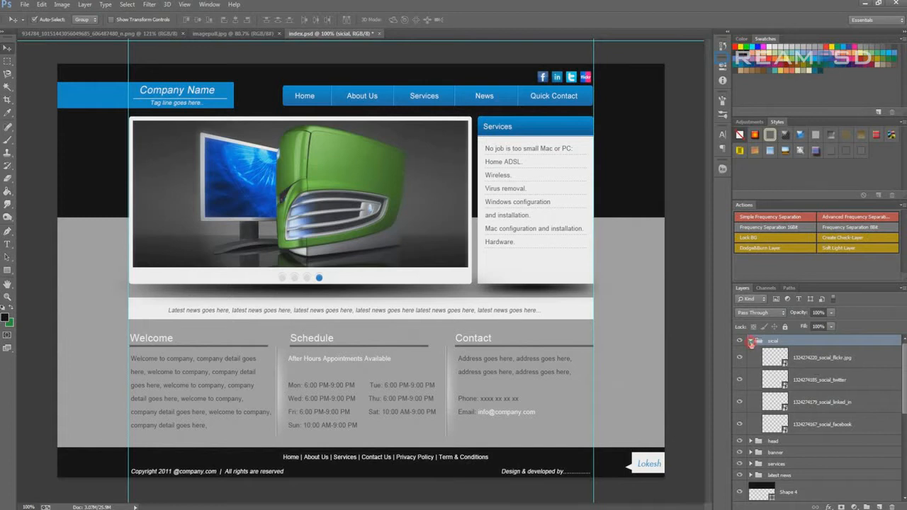
{"action": "left_click", "coordinate": [750, 341]}
{"action": "double_click", "coordinate": [779, 340]}
{"action": "type", "text": "socia"}
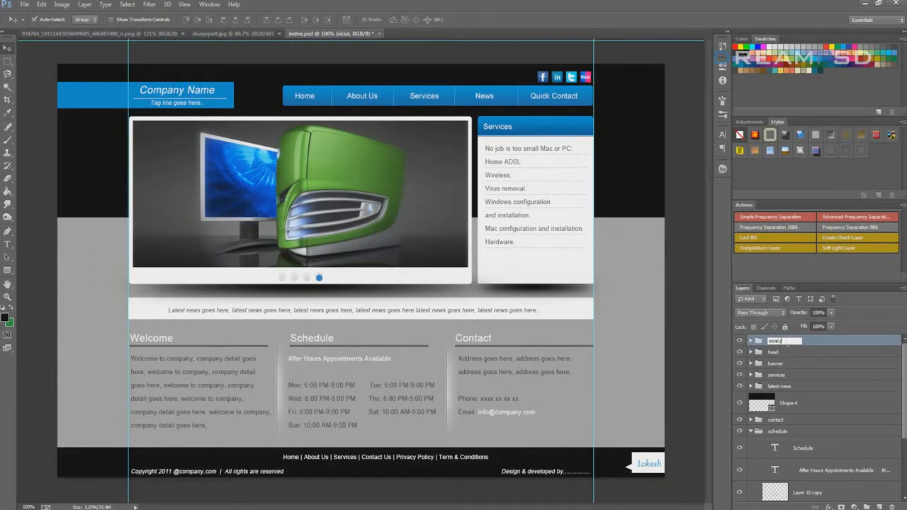
{"action": "left_click", "coordinate": [784, 352]}
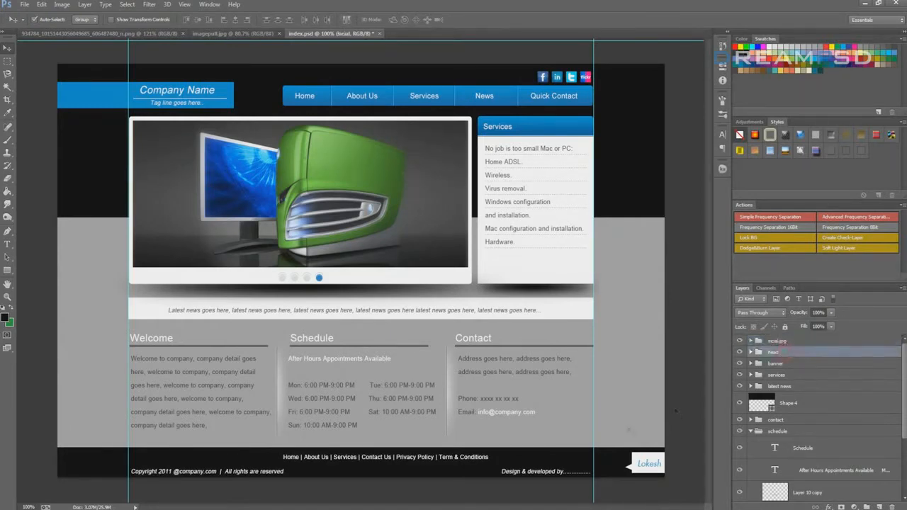
Check the generated social group, banner and Flickr icon files in the index-assets folder, and minimize the folder window
{"action": "key", "text": "alt+Tab"}
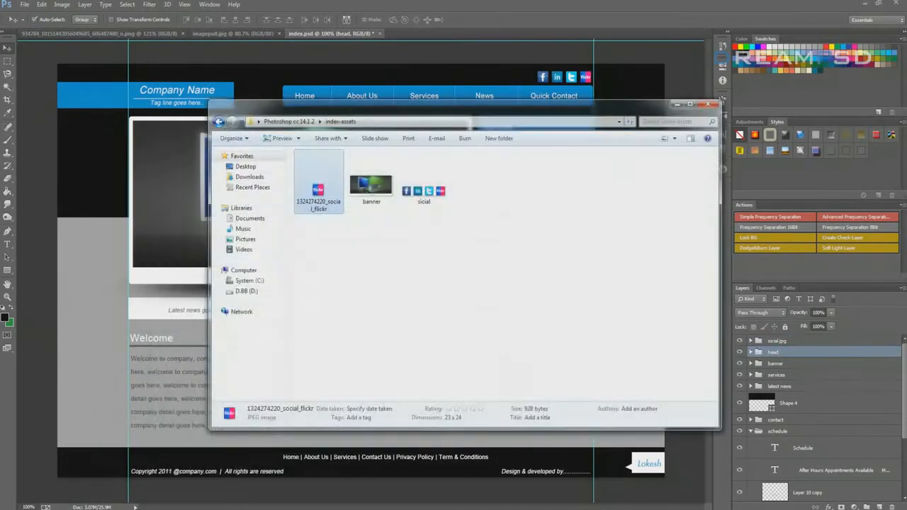
{"action": "left_click", "coordinate": [397, 326]}
{"action": "left_click", "coordinate": [425, 202]}
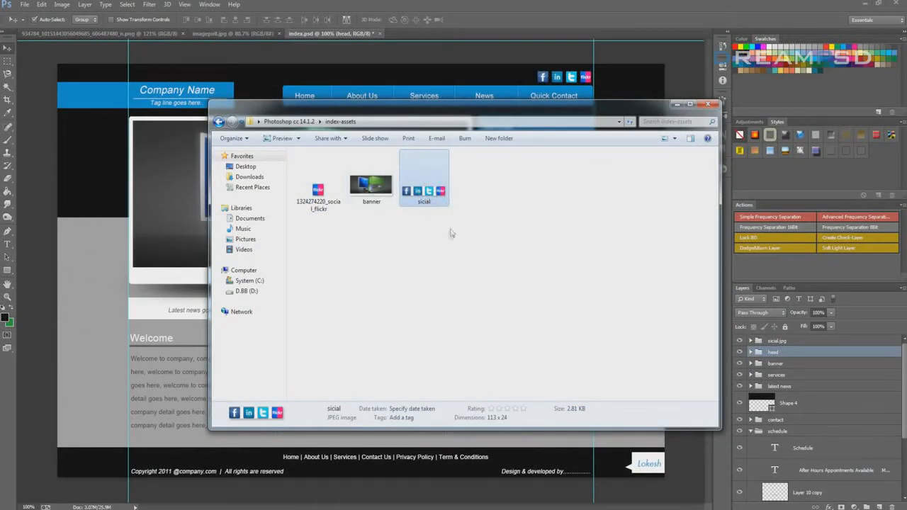
{"action": "left_click", "coordinate": [422, 236]}
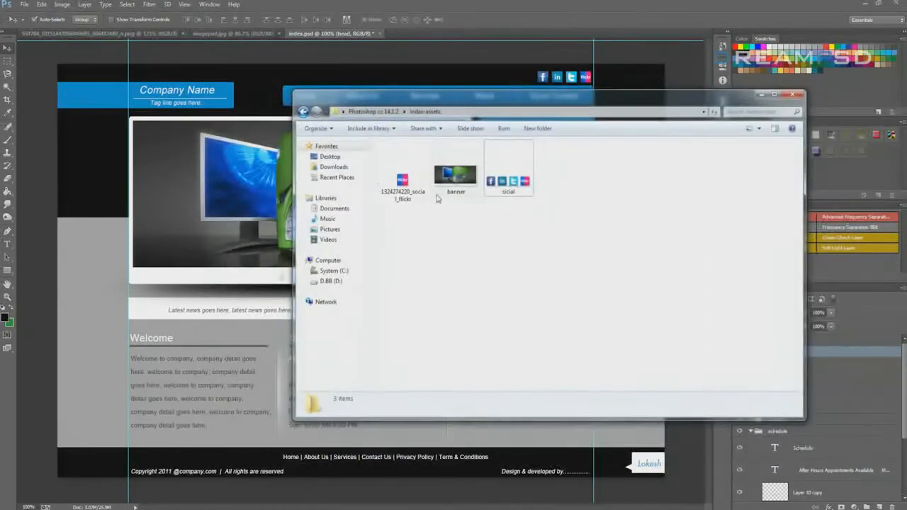
{"action": "left_click", "coordinate": [437, 197]}
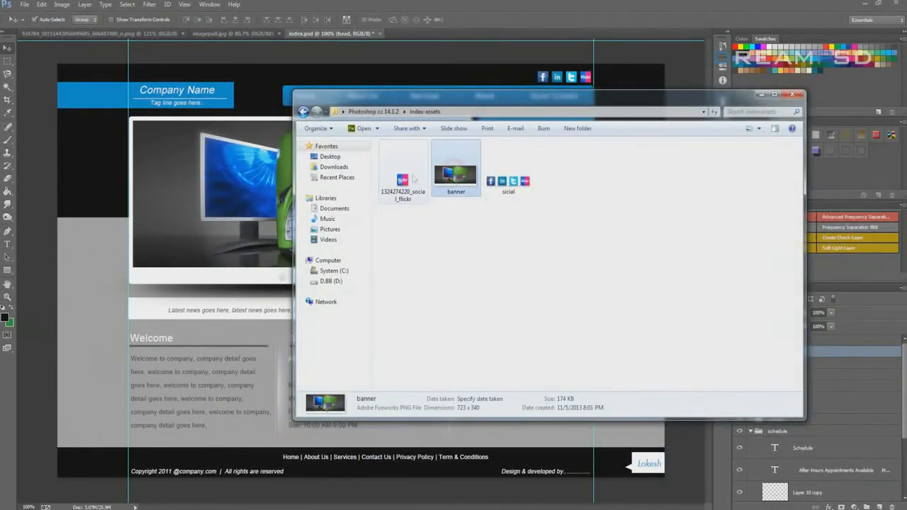
{"action": "left_click", "coordinate": [402, 186]}
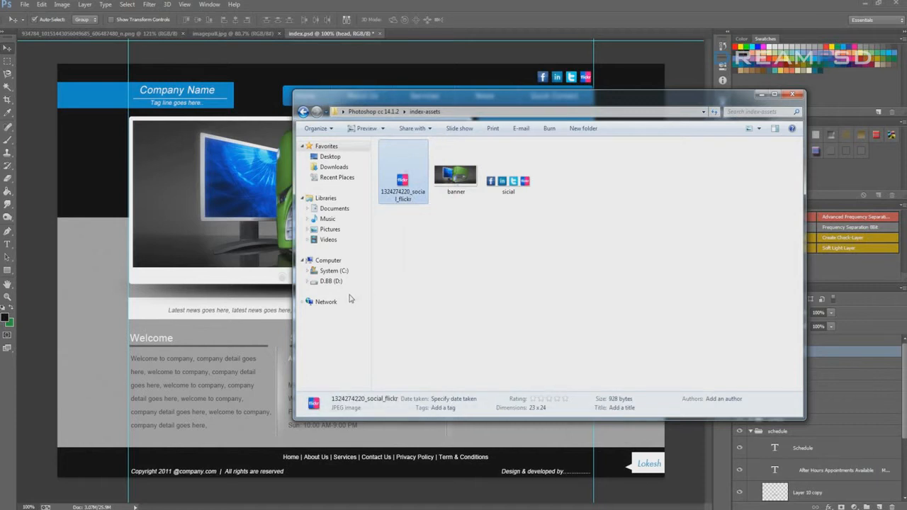
{"action": "left_click", "coordinate": [461, 262]}
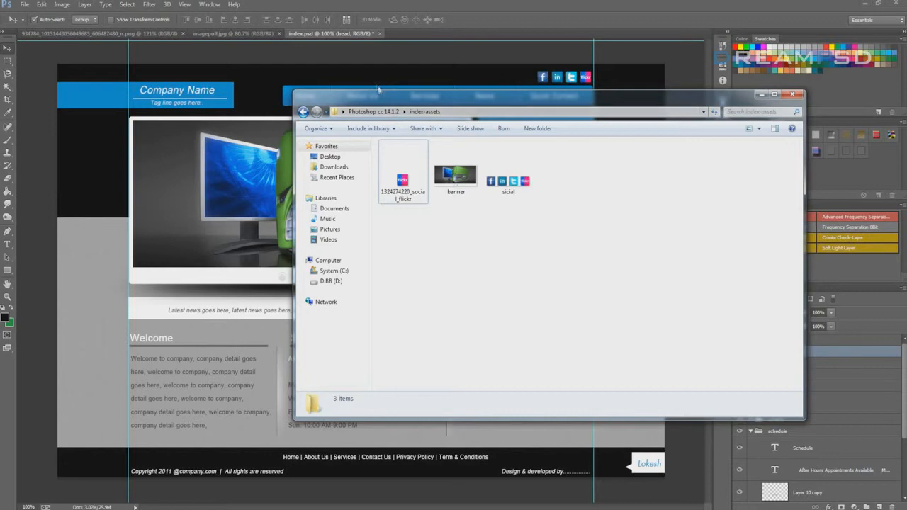
{"action": "left_click_drag", "start_coordinate": [383, 101], "coordinate": [418, 90]}
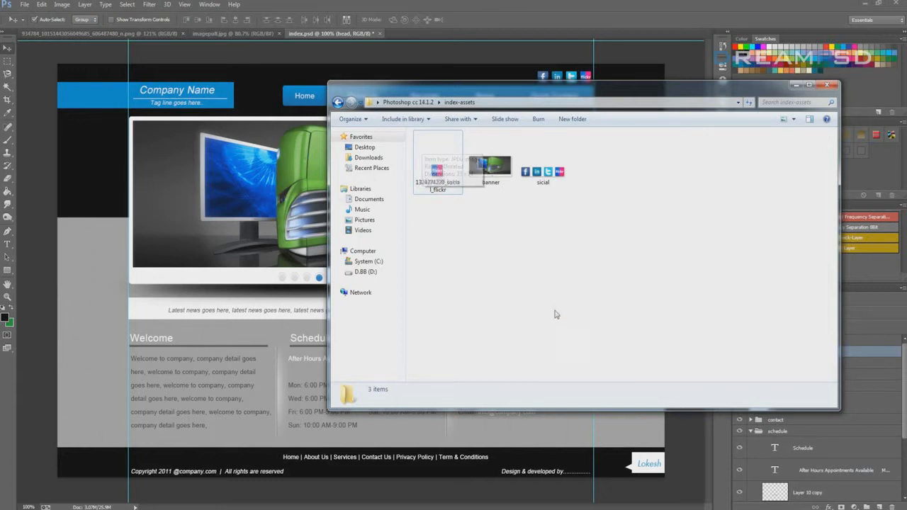
{"action": "left_click", "coordinate": [796, 85]}
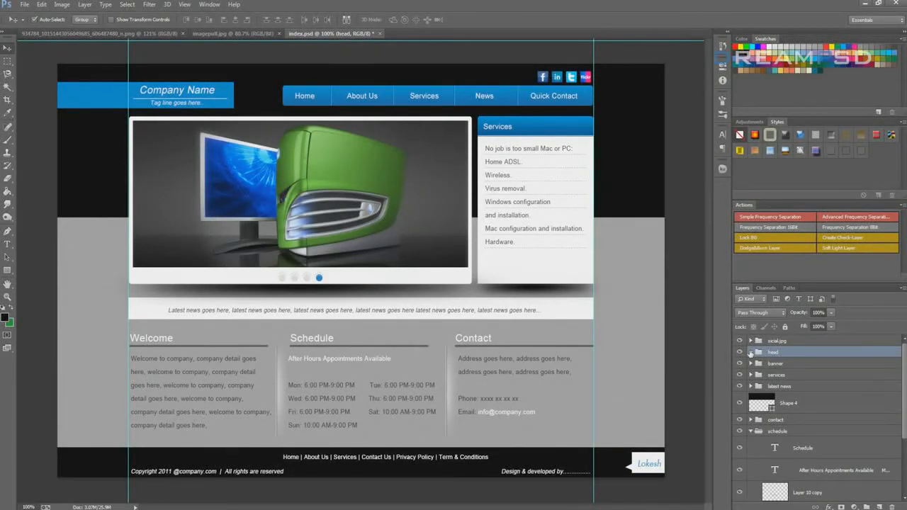
Switch to the imagepull.jpg document and convert its locked Background into a regular layer with the default name
{"action": "left_click", "coordinate": [218, 34]}
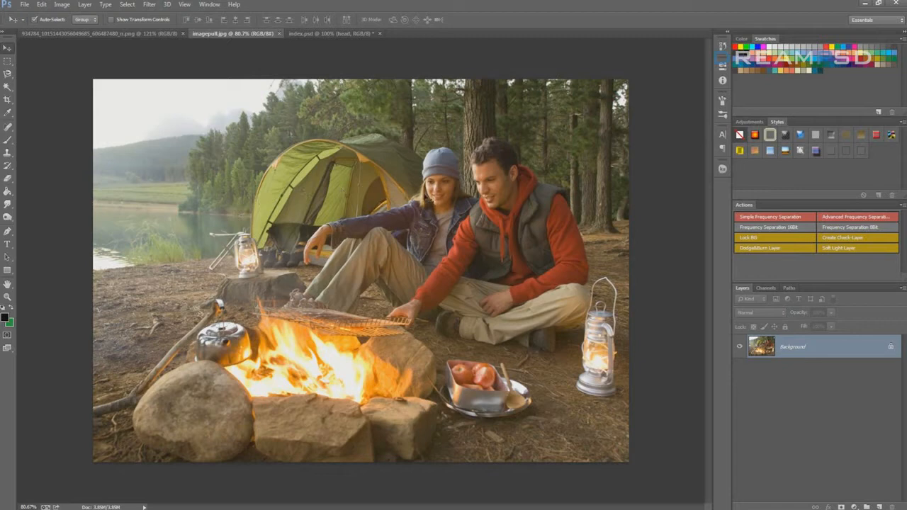
{"action": "left_click", "coordinate": [804, 346]}
{"action": "double_click", "coordinate": [891, 348]}
{"action": "key", "text": "Return"}
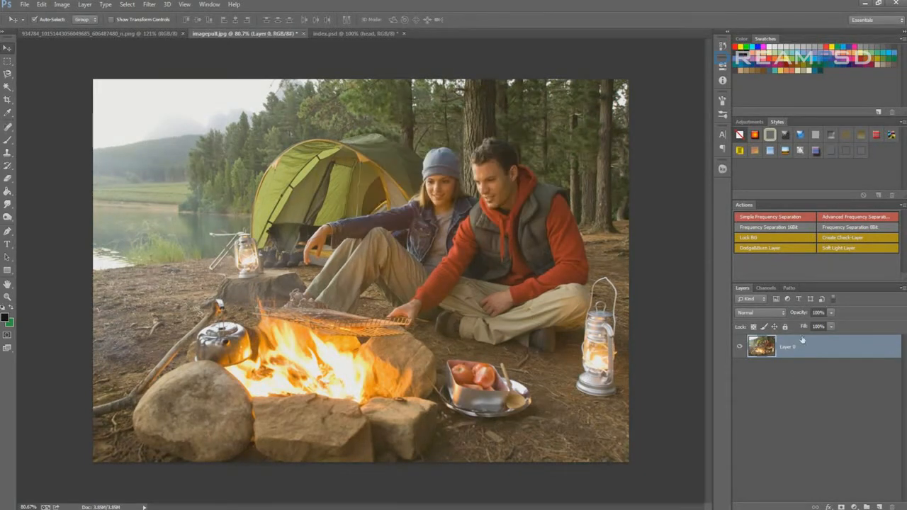
Convert the campfire photo layer to a Smart Object and keep it selected
{"action": "right_click", "coordinate": [785, 347]}
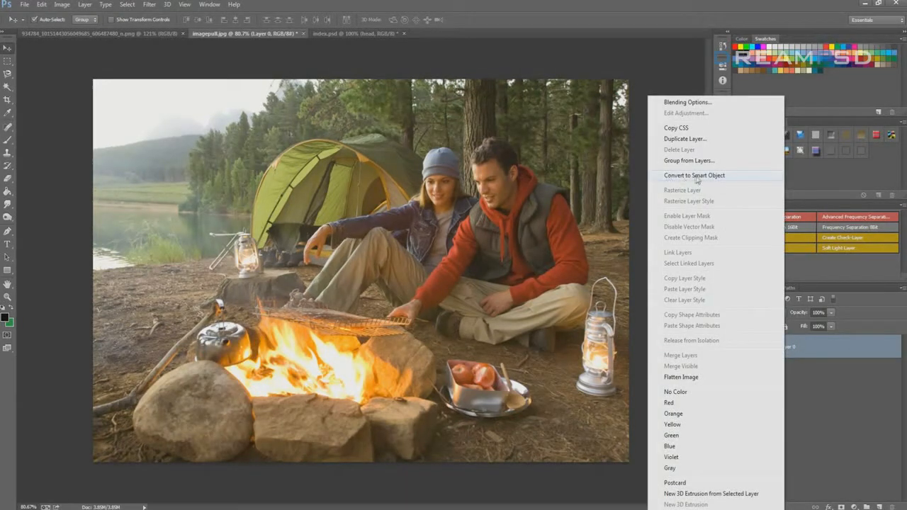
{"action": "left_click", "coordinate": [694, 175]}
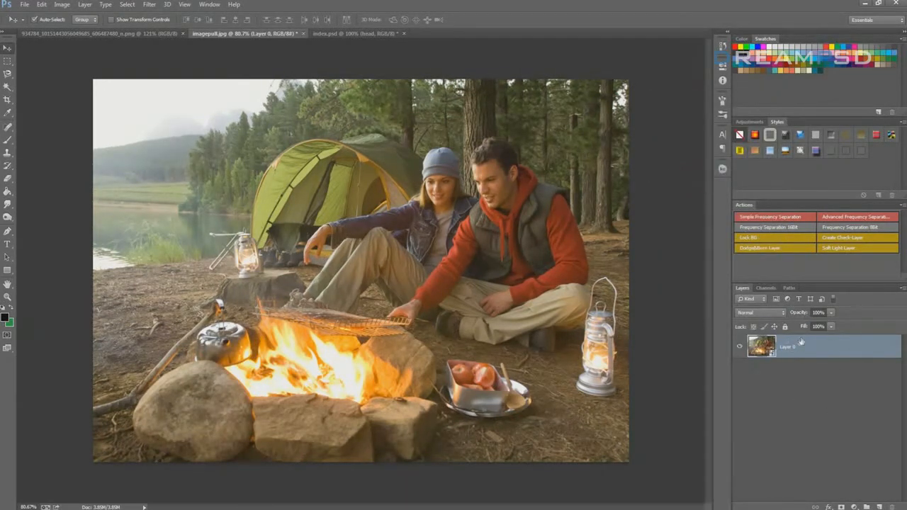
{"action": "left_click", "coordinate": [762, 385]}
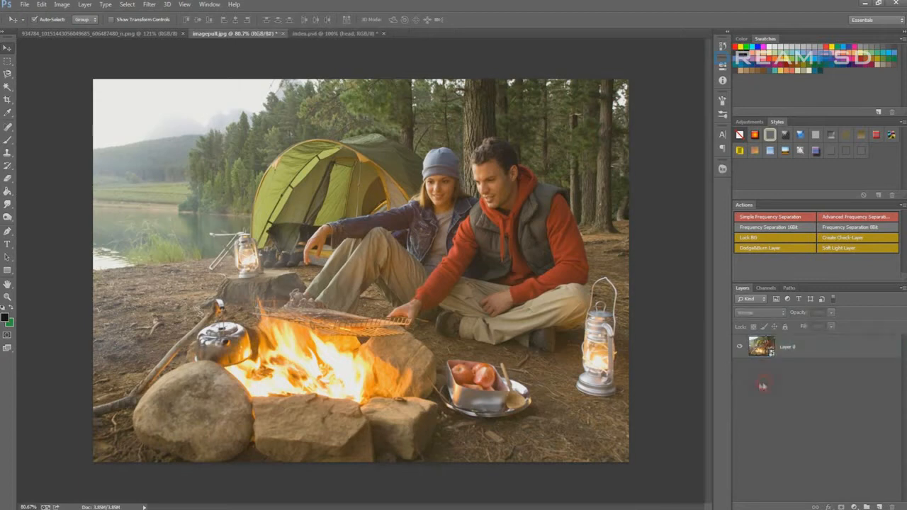
{"action": "left_click", "coordinate": [785, 347]}
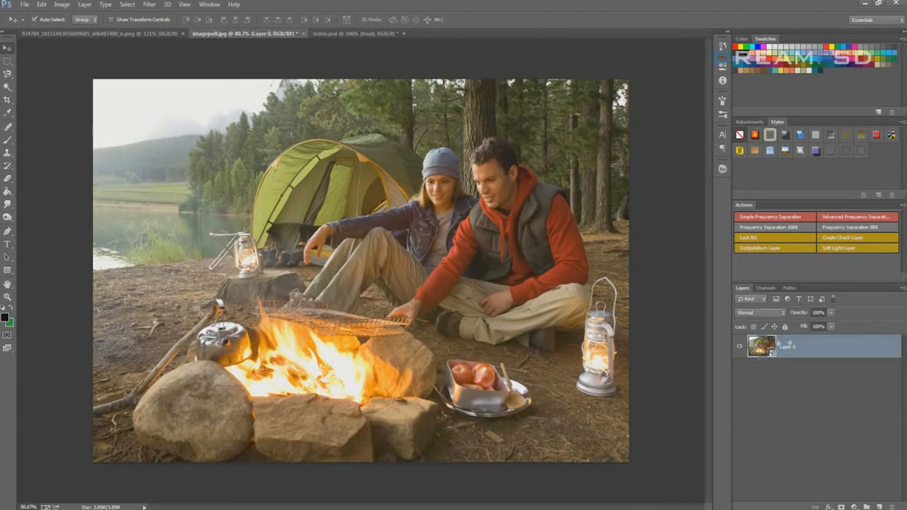
{"action": "left_click", "coordinate": [151, 5]}
{"action": "left_click", "coordinate": [151, 5]}
{"action": "left_click", "coordinate": [152, 4]}
{"action": "left_click", "coordinate": [153, 4]}
{"action": "left_click", "coordinate": [150, 4]}
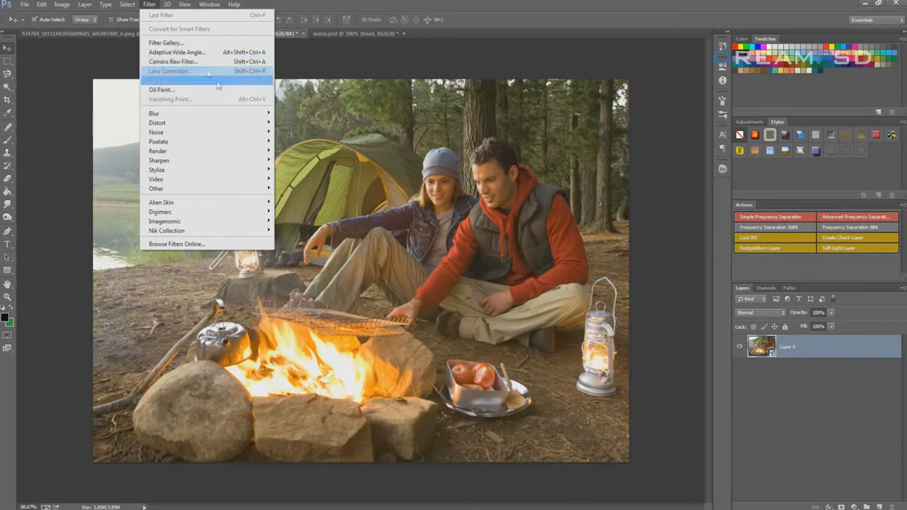
{"action": "left_click", "coordinate": [810, 383]}
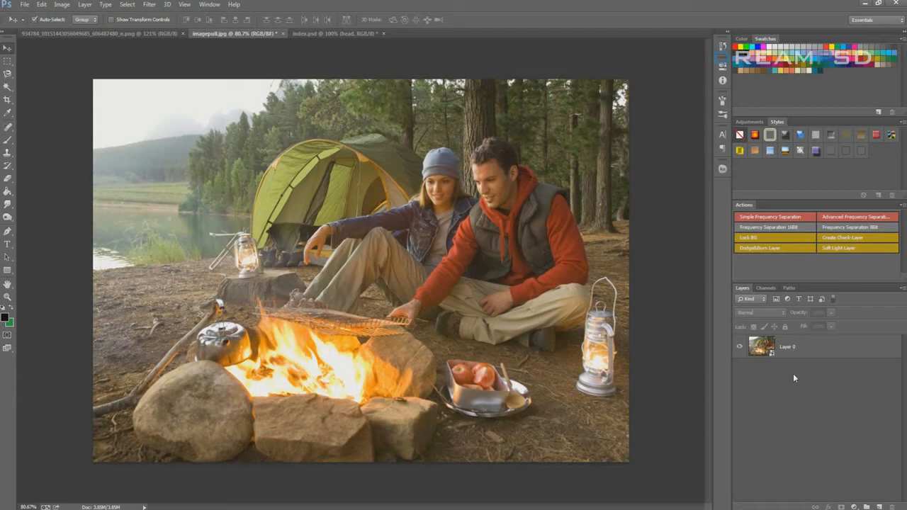
Open the Camera Raw Filter on the campfire Smart Object layer
{"action": "left_click", "coordinate": [797, 346]}
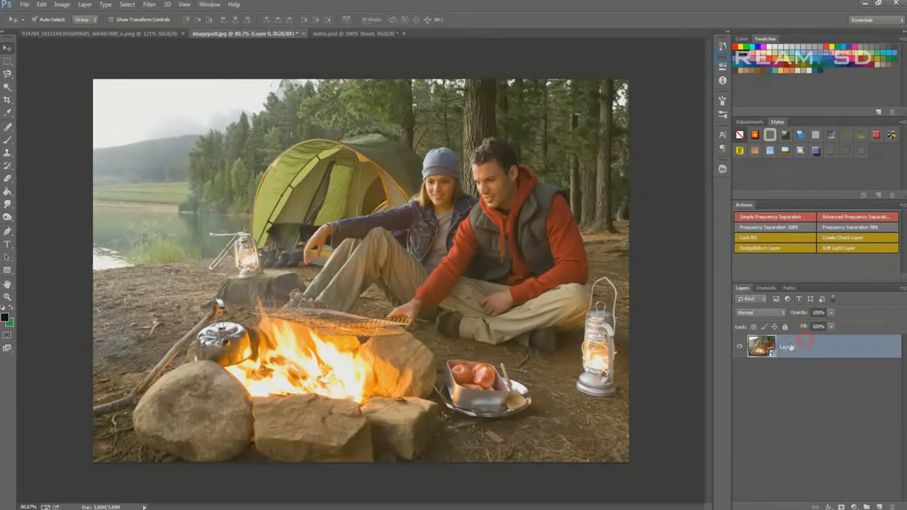
{"action": "left_click", "coordinate": [150, 5]}
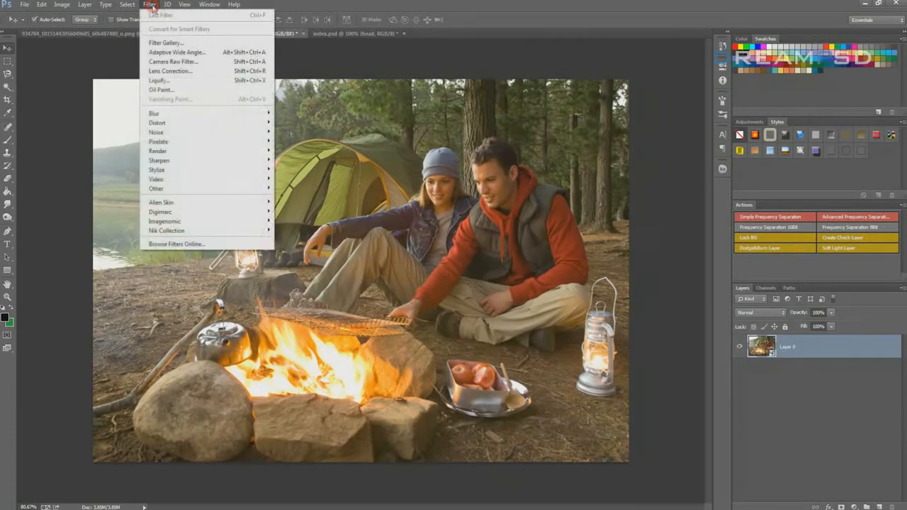
{"action": "left_click", "coordinate": [188, 63]}
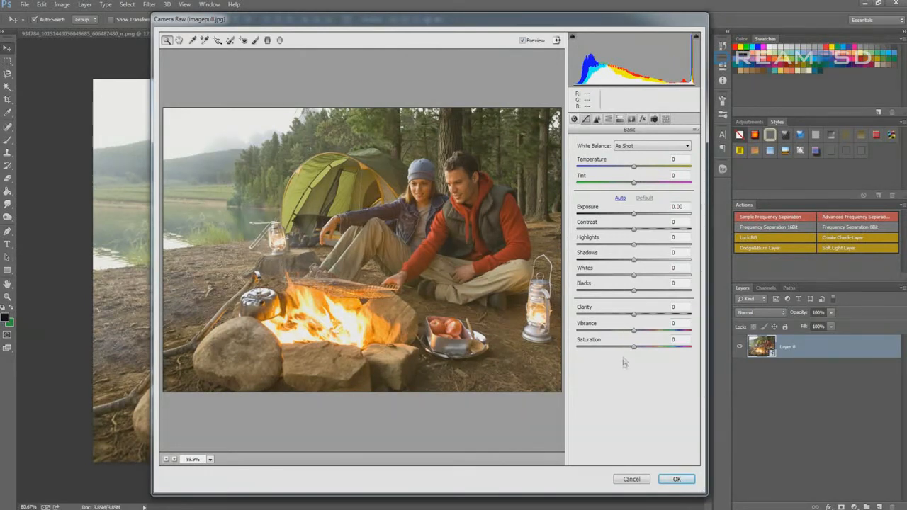
Reposition the Camera Raw window and widen it on both sides to enlarge the photo preview
{"action": "mouse_move", "coordinate": [290, 20]}
{"action": "left_mouse_down"}
{"action": "mouse_move", "coordinate": [259, 25]}
{"action": "mouse_move", "coordinate": [274, 20]}
{"action": "left_mouse_up"}
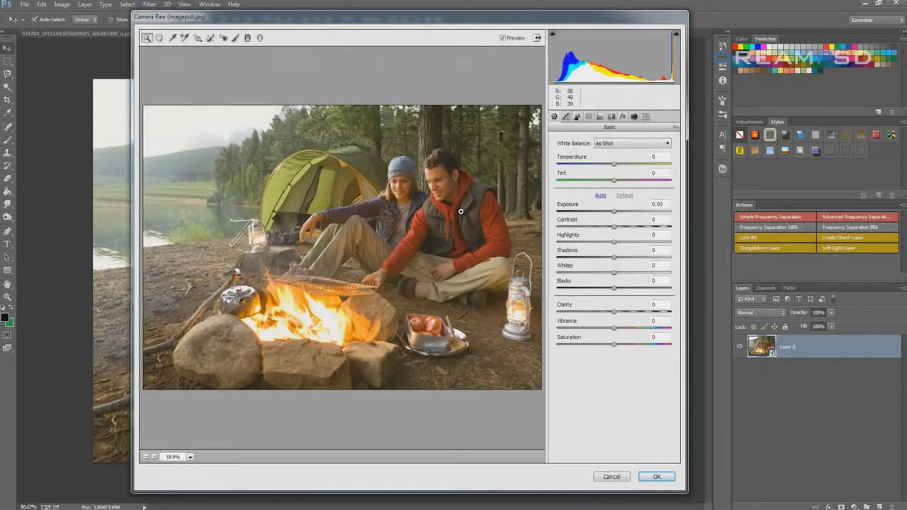
{"action": "left_click_drag", "start_coordinate": [230, 19], "coordinate": [255, 24]}
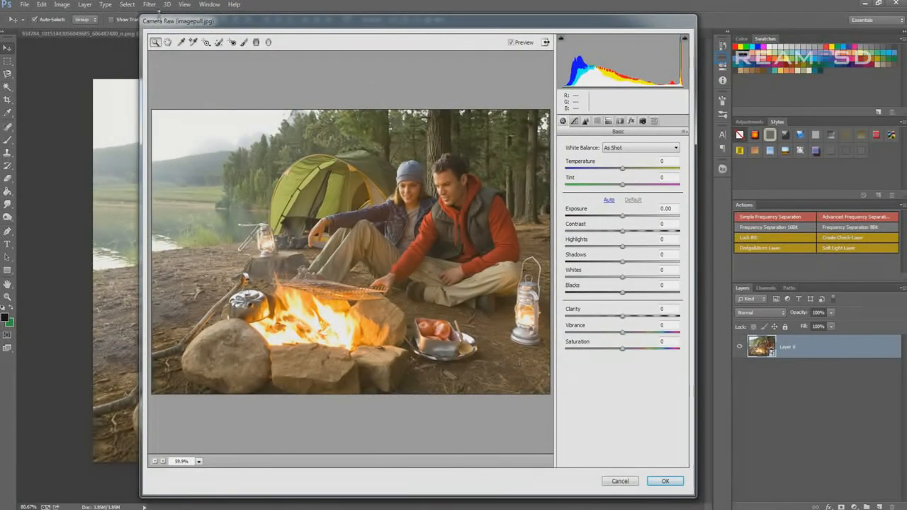
{"action": "left_click_drag", "start_coordinate": [178, 24], "coordinate": [180, 24]}
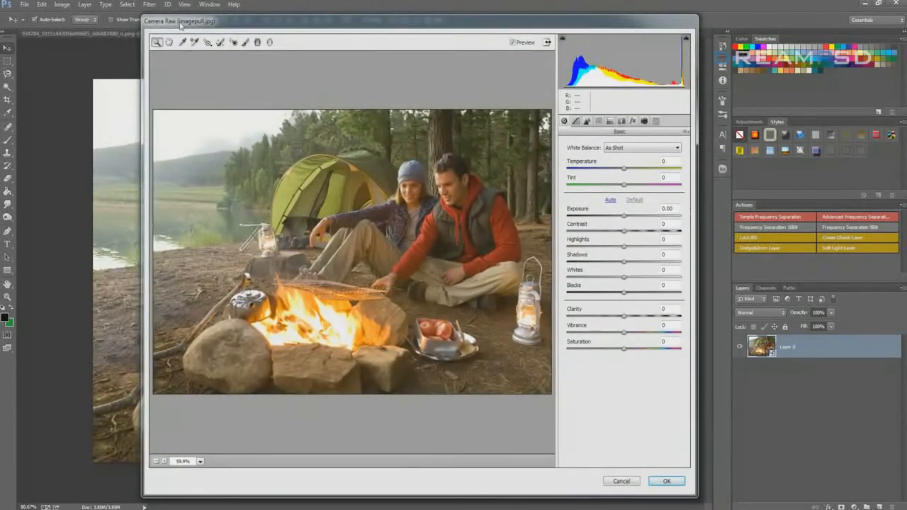
{"action": "left_click_drag", "start_coordinate": [438, 28], "coordinate": [435, 27]}
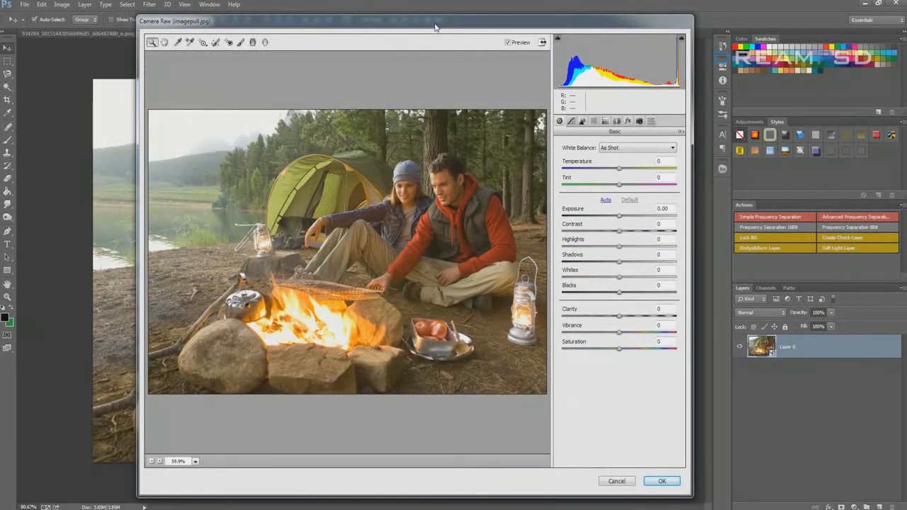
{"action": "left_click_drag", "start_coordinate": [446, 28], "coordinate": [457, 35]}
{"action": "left_click_drag", "start_coordinate": [186, 29], "coordinate": [177, 23]}
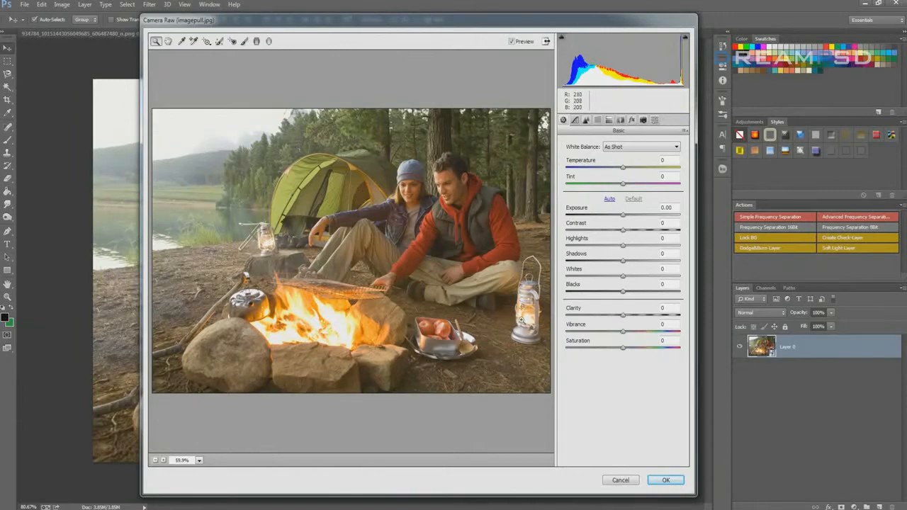
{"action": "left_click_drag", "start_coordinate": [142, 258], "coordinate": [47, 261]}
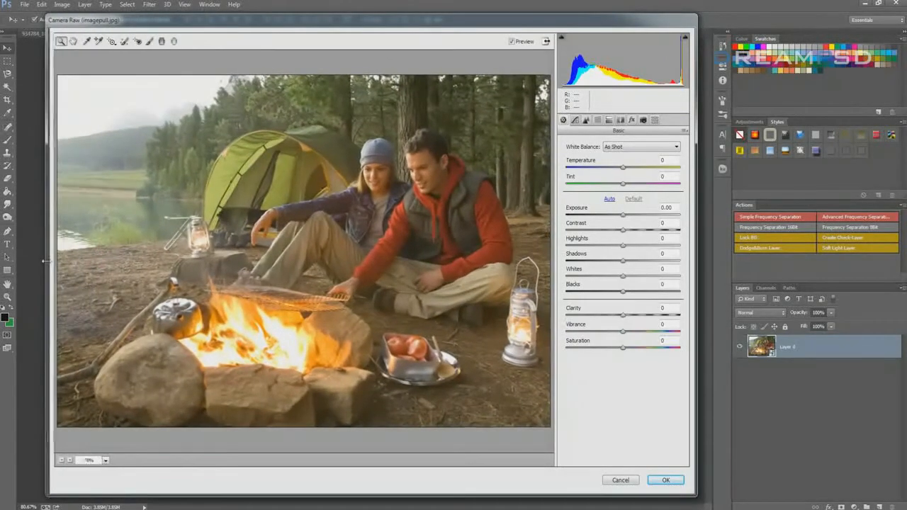
{"action": "left_click_drag", "start_coordinate": [697, 178], "coordinate": [803, 179]}
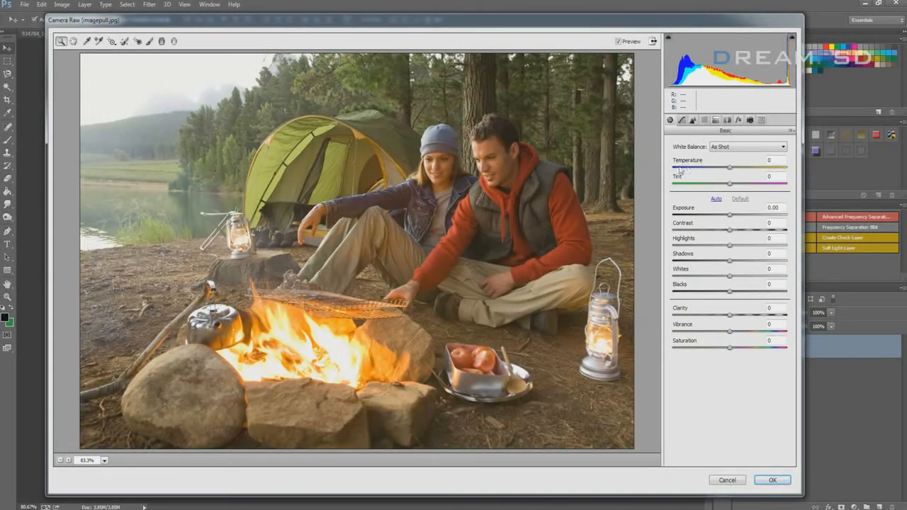
Set the Camera Raw white balance Temperature to +19 and Tint to -32
{"action": "left_click_drag", "start_coordinate": [729, 168], "coordinate": [742, 172]}
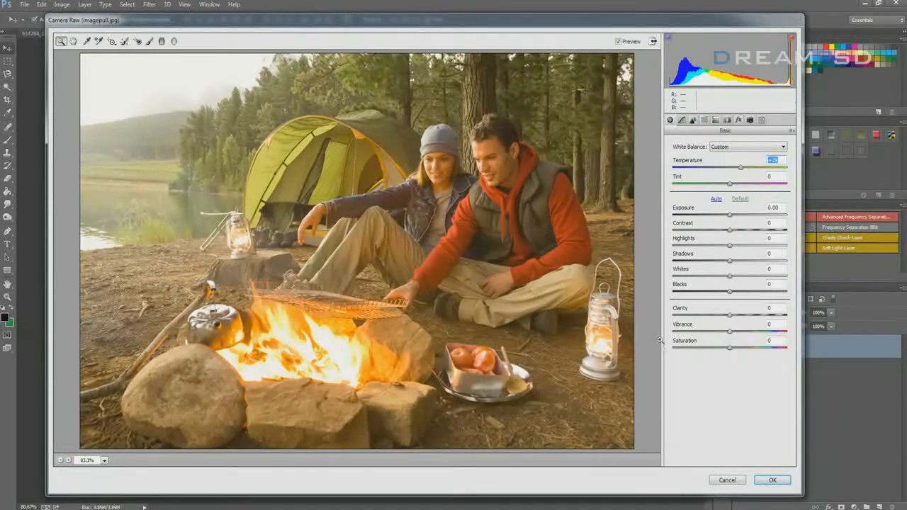
{"action": "left_click_drag", "start_coordinate": [511, 27], "coordinate": [505, 24]}
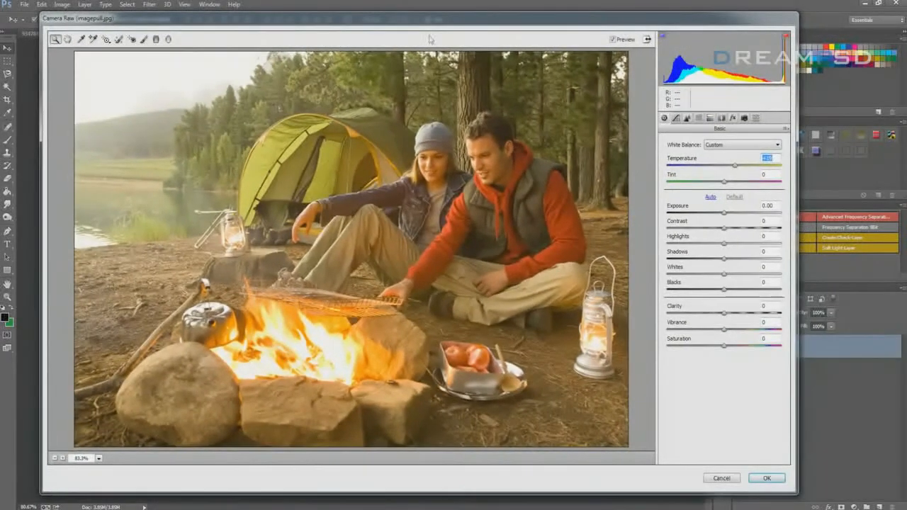
{"action": "left_click_drag", "start_coordinate": [255, 17], "coordinate": [259, 23]}
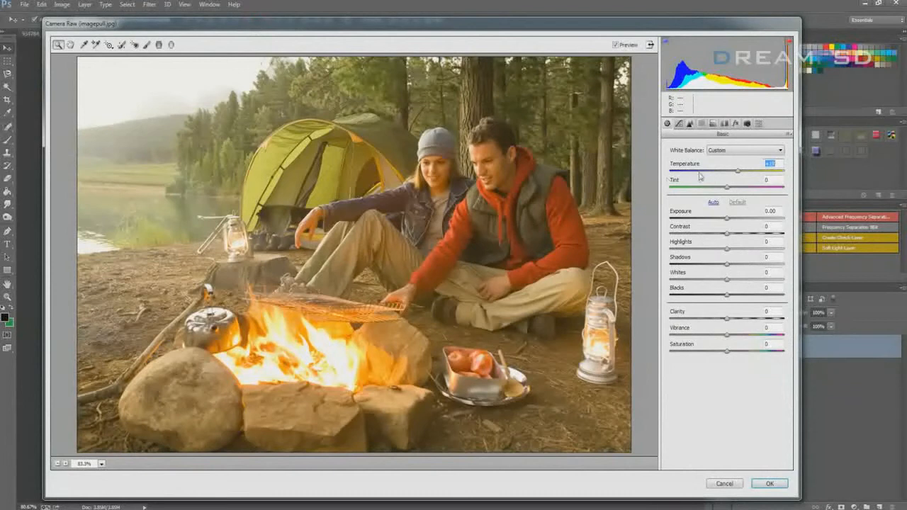
{"action": "left_click_drag", "start_coordinate": [738, 170], "coordinate": [739, 173]}
{"action": "left_click", "coordinate": [725, 187]}
{"action": "left_click_drag", "start_coordinate": [724, 187], "coordinate": [710, 190]}
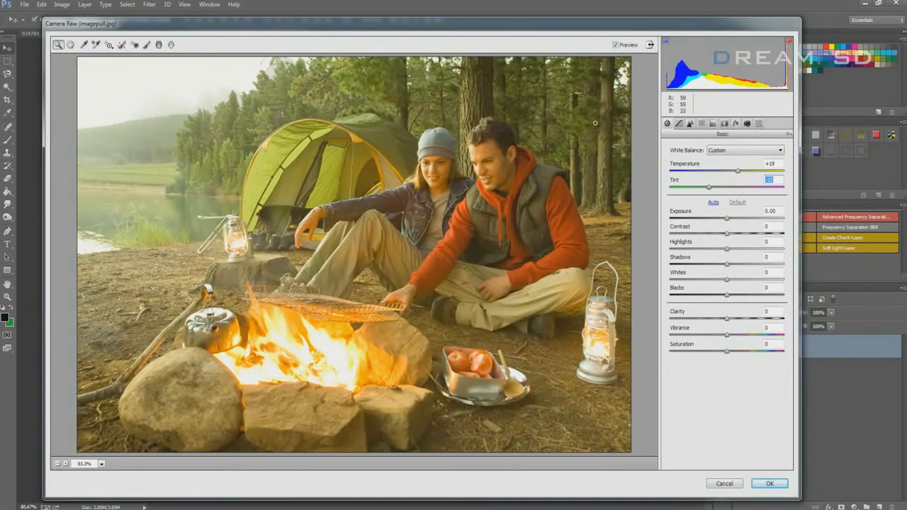
Set the Camera Raw Exposure to -0.15 and lower the Contrast
{"action": "mouse_move", "coordinate": [727, 218]}
{"action": "left_mouse_down"}
{"action": "mouse_move", "coordinate": [716, 221]}
{"action": "mouse_move", "coordinate": [732, 222]}
{"action": "left_mouse_up"}
{"action": "left_click_drag", "start_coordinate": [725, 221], "coordinate": [721, 223]}
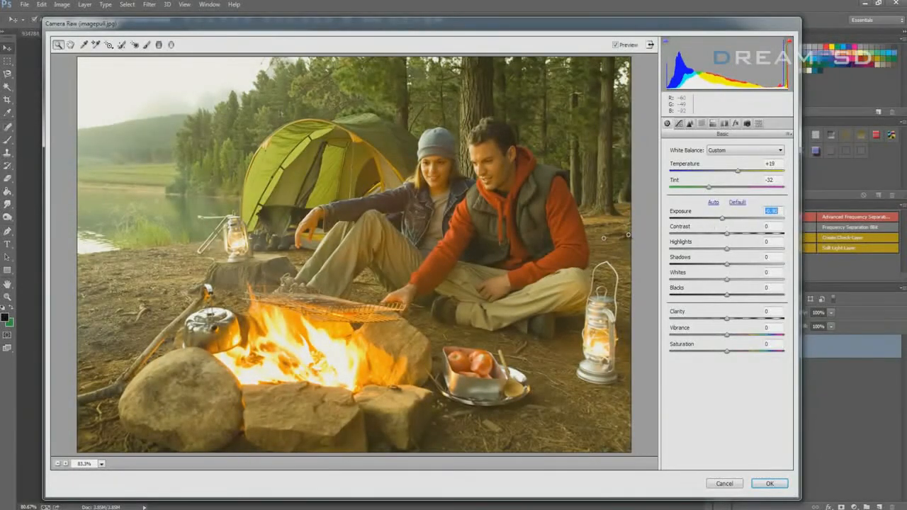
{"action": "left_click_drag", "start_coordinate": [721, 221], "coordinate": [719, 236]}
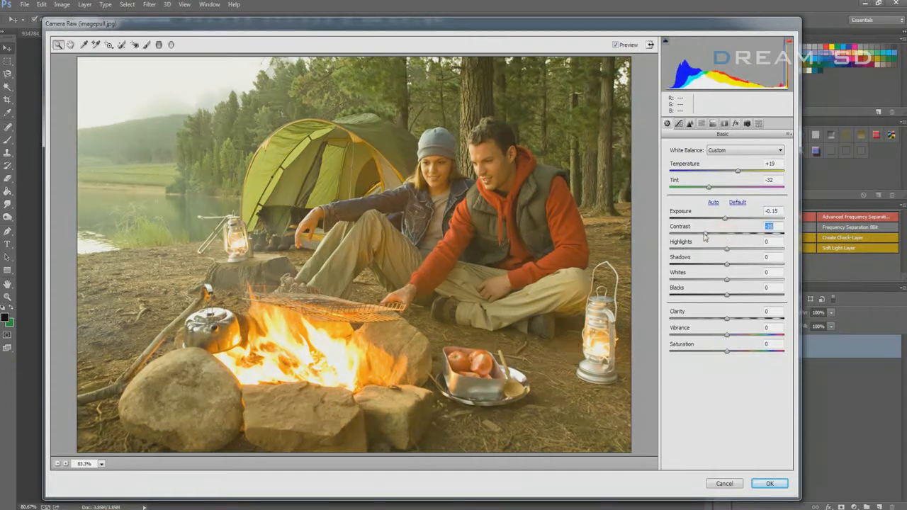
Set the Camera Raw Contrast to -26, Highlights to -37, Shadows to -48, Whites to -20 and Blacks to -27
{"action": "left_click_drag", "start_coordinate": [699, 238], "coordinate": [700, 271]}
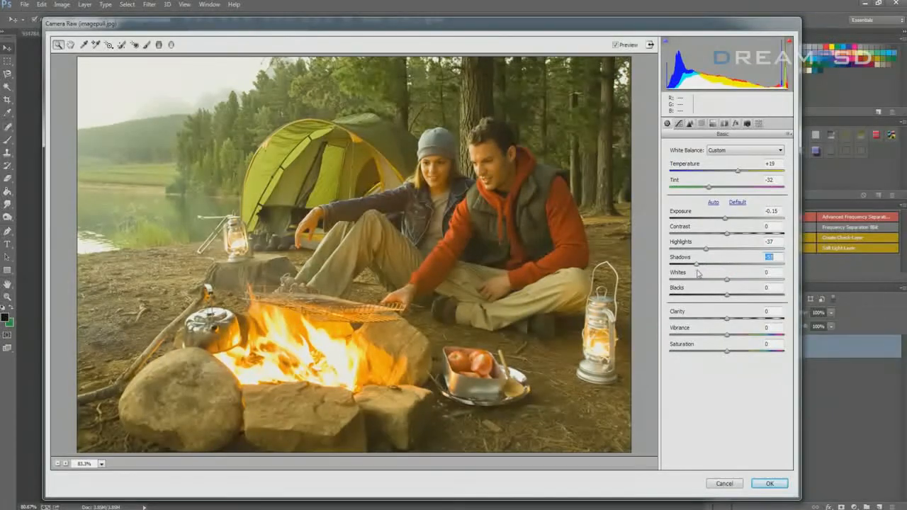
{"action": "left_click", "coordinate": [723, 279]}
{"action": "mouse_move", "coordinate": [721, 282]}
{"action": "left_mouse_down"}
{"action": "mouse_move", "coordinate": [700, 282]}
{"action": "mouse_move", "coordinate": [751, 282]}
{"action": "mouse_move", "coordinate": [731, 282]}
{"action": "mouse_move", "coordinate": [714, 298]}
{"action": "mouse_move", "coordinate": [716, 280]}
{"action": "left_mouse_up"}
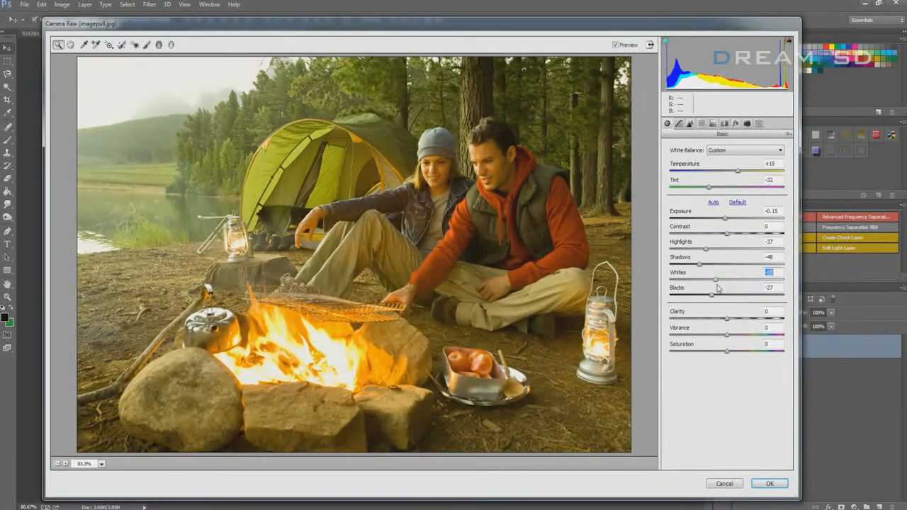
{"action": "left_click_drag", "start_coordinate": [725, 233], "coordinate": [711, 240]}
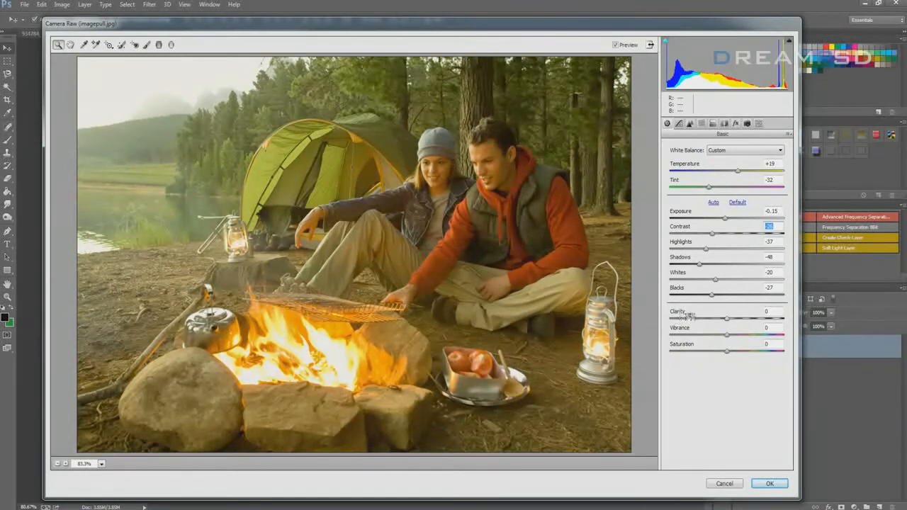
Set Clarity to +60, Vibrance to -18 and Saturation to -2
{"action": "left_click_drag", "start_coordinate": [727, 319], "coordinate": [763, 321]}
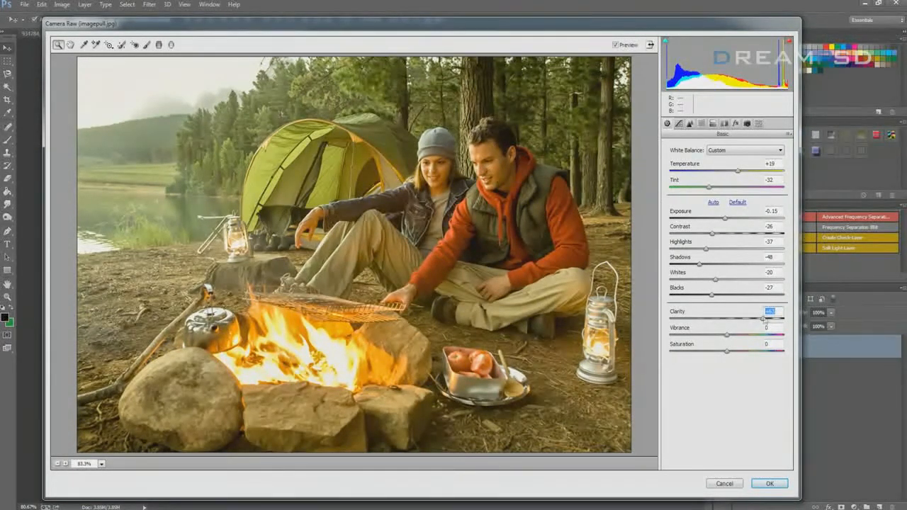
{"action": "mouse_move", "coordinate": [764, 321]}
{"action": "left_mouse_down"}
{"action": "mouse_move", "coordinate": [712, 320]}
{"action": "mouse_move", "coordinate": [760, 324]}
{"action": "left_mouse_up"}
{"action": "mouse_move", "coordinate": [726, 340]}
{"action": "left_mouse_down"}
{"action": "mouse_move", "coordinate": [709, 340]}
{"action": "mouse_move", "coordinate": [725, 340]}
{"action": "mouse_move", "coordinate": [715, 339]}
{"action": "mouse_move", "coordinate": [717, 352]}
{"action": "mouse_move", "coordinate": [738, 354]}
{"action": "mouse_move", "coordinate": [725, 352]}
{"action": "left_mouse_up"}
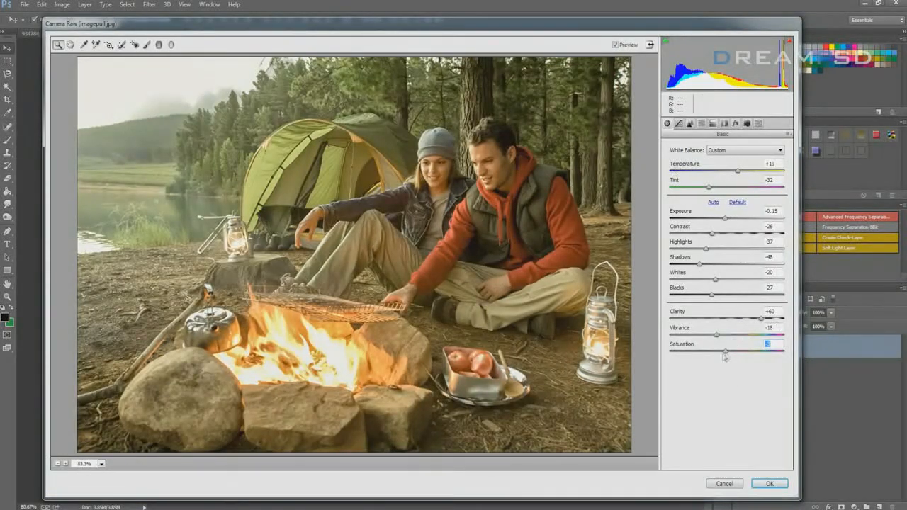
{"action": "left_click", "coordinate": [774, 353]}
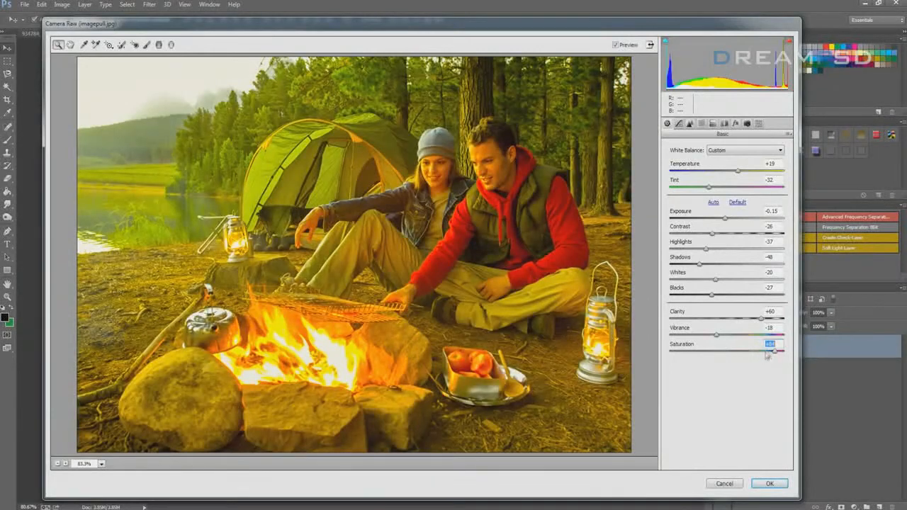
{"action": "left_click_drag", "start_coordinate": [774, 352], "coordinate": [726, 361]}
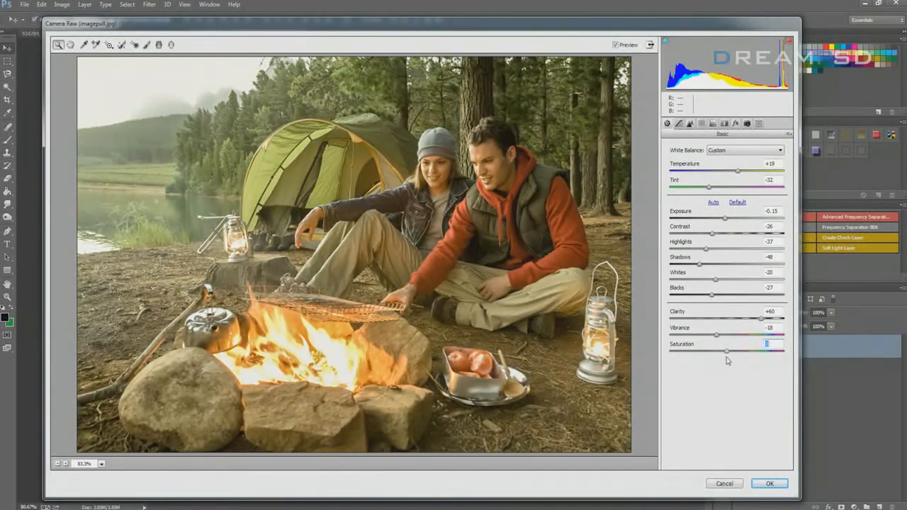
Look at the Tone Curve adjustments and bring up the Detail adjustments
{"action": "left_click", "coordinate": [678, 123]}
{"action": "left_click", "coordinate": [667, 124]}
{"action": "left_click", "coordinate": [679, 124]}
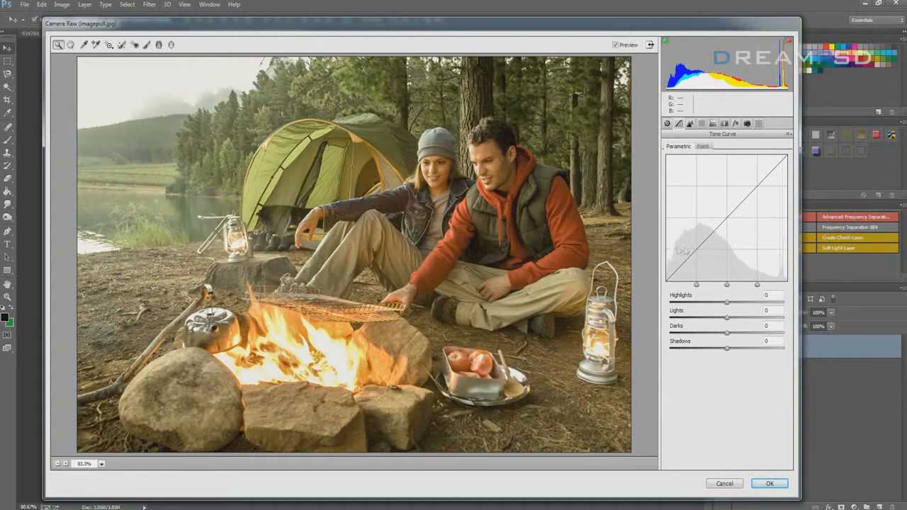
{"action": "left_click", "coordinate": [691, 124]}
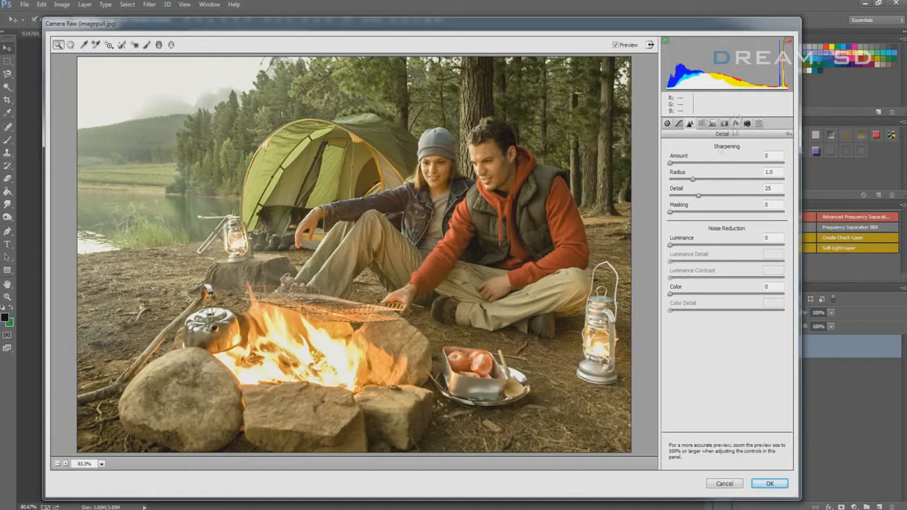
Try a sharpening Amount of 24, inspect the faces at 200% zoom and return the preview to 100%
{"action": "left_click_drag", "start_coordinate": [674, 165], "coordinate": [682, 166]}
{"action": "left_click", "coordinate": [503, 185]}
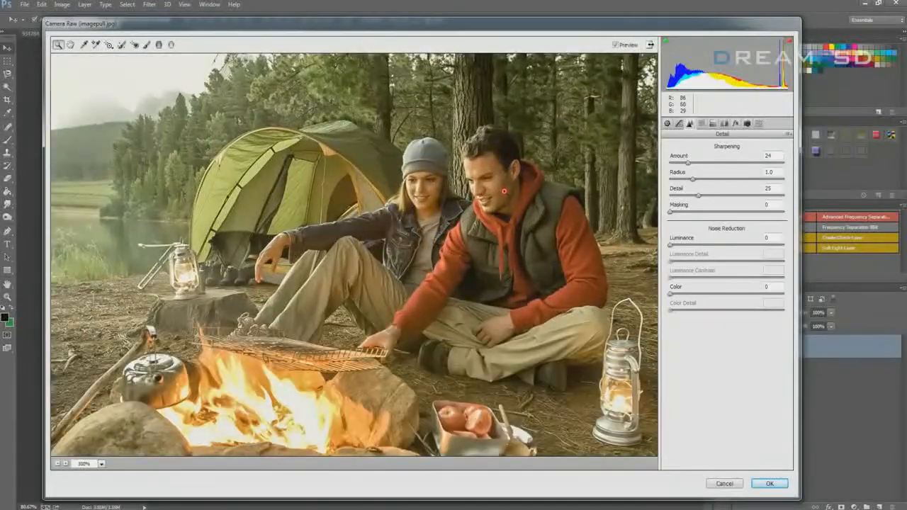
{"action": "left_click", "coordinate": [502, 201]}
{"action": "right_click", "coordinate": [276, 279]}
{"action": "left_click", "coordinate": [307, 284]}
{"action": "left_click", "coordinate": [486, 190]}
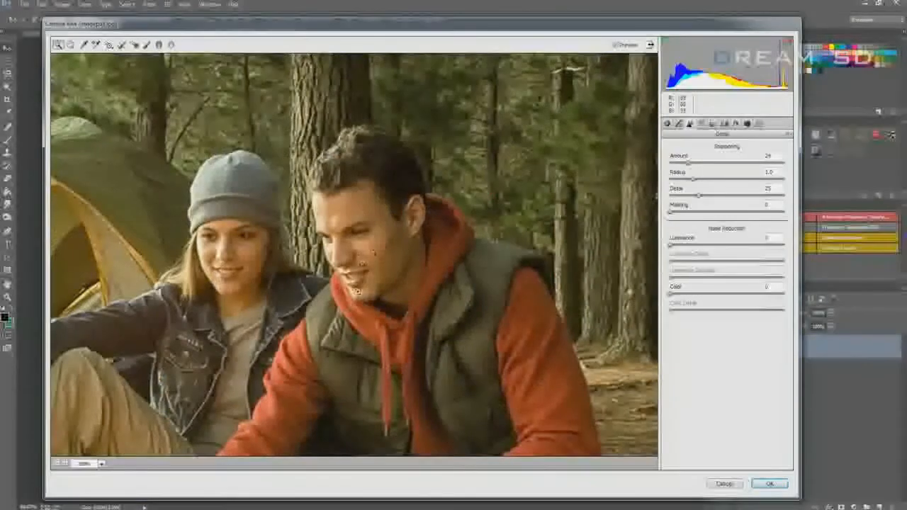
{"action": "right_click", "coordinate": [366, 275]}
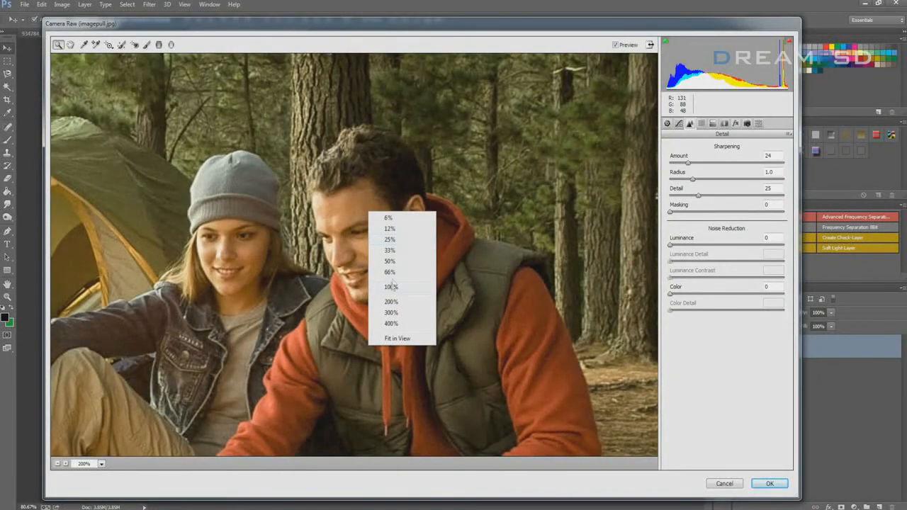
{"action": "left_click", "coordinate": [393, 287]}
Set sharpening to Amount 17, Radius 0.7, Detail 40 and Masking 15, and noise reduction to Luminance 18, Luminance Contrast 8 and Color 27
{"action": "mouse_move", "coordinate": [687, 163]}
{"action": "left_mouse_down"}
{"action": "mouse_move", "coordinate": [713, 165]}
{"action": "mouse_move", "coordinate": [675, 163]}
{"action": "left_mouse_up"}
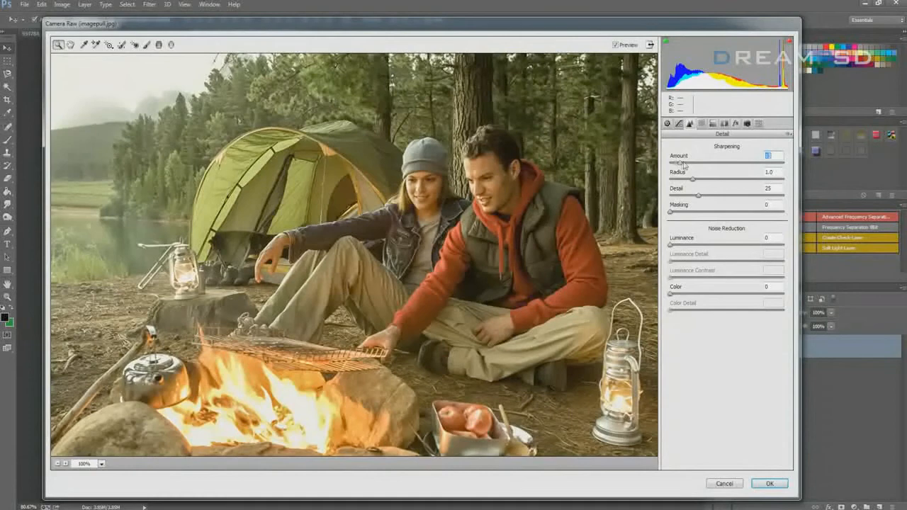
{"action": "left_click_drag", "start_coordinate": [692, 180], "coordinate": [686, 181]}
{"action": "left_click_drag", "start_coordinate": [697, 195], "coordinate": [734, 196]}
{"action": "left_click_drag", "start_coordinate": [736, 195], "coordinate": [693, 211]}
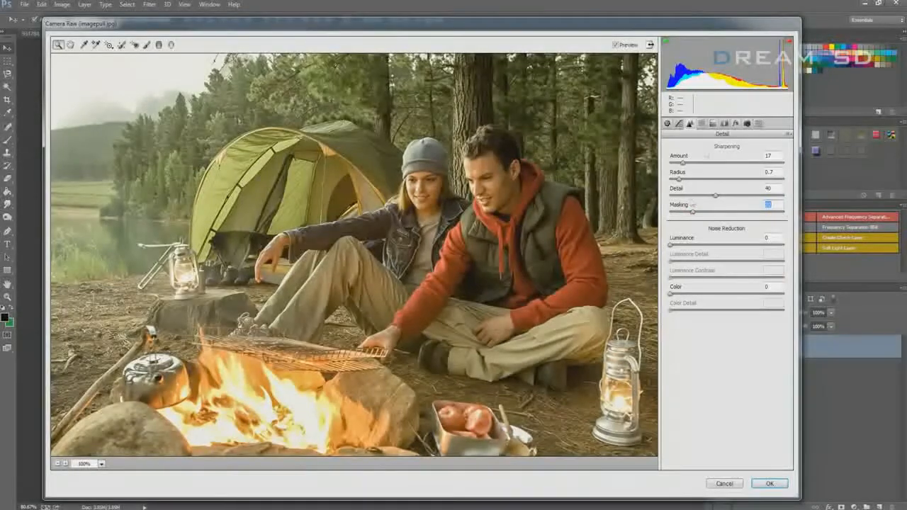
{"action": "left_click_drag", "start_coordinate": [692, 211], "coordinate": [686, 211]}
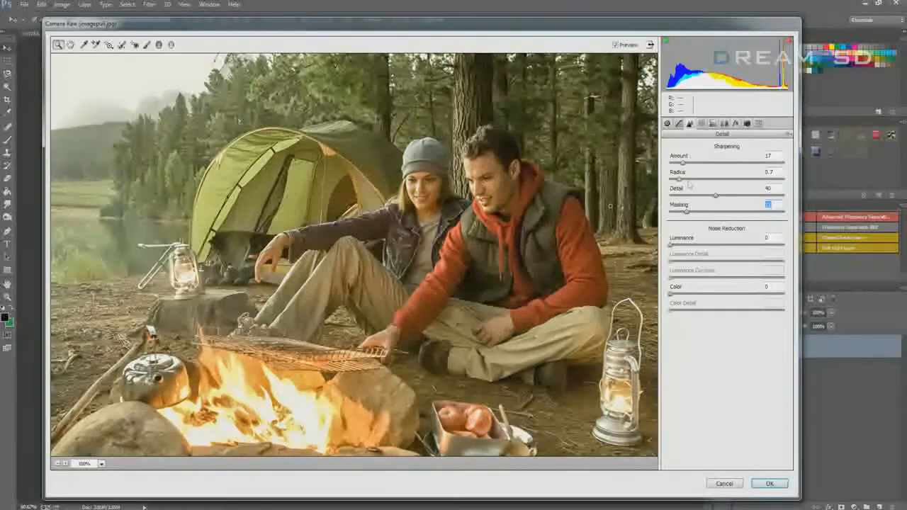
{"action": "left_click_drag", "start_coordinate": [677, 246], "coordinate": [700, 293]}
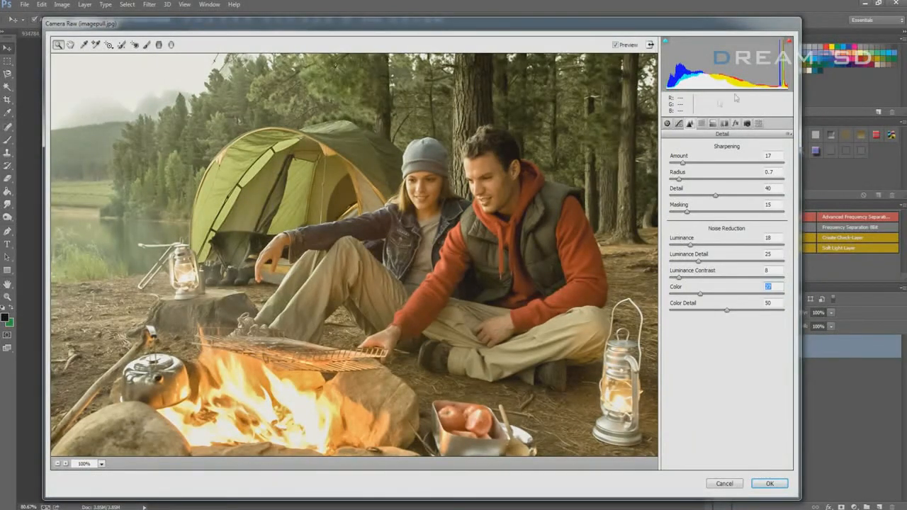
Shift the HSL hues of the warm colors: Reds to -30, Oranges to -18 and Yellows to -21
{"action": "left_click", "coordinate": [700, 124]}
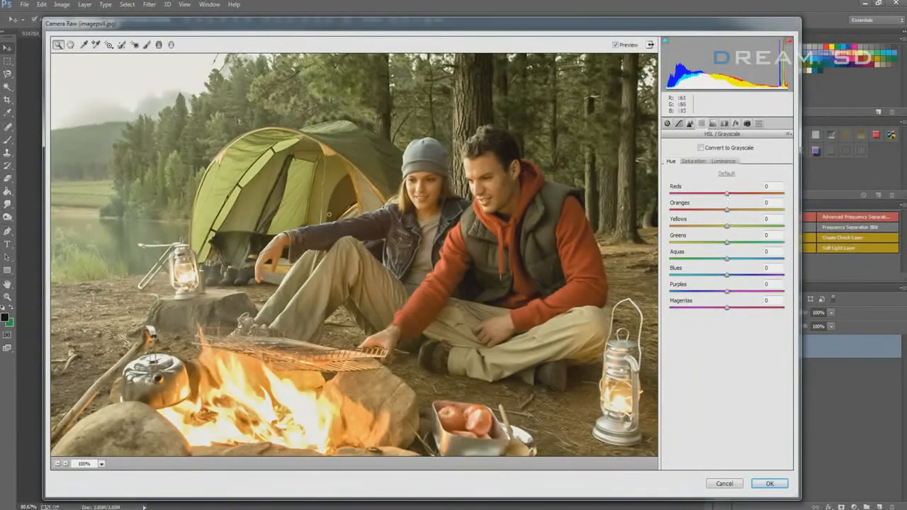
{"action": "left_click_drag", "start_coordinate": [726, 194], "coordinate": [670, 194]}
{"action": "left_click_drag", "start_coordinate": [670, 194], "coordinate": [710, 201]}
{"action": "left_click_drag", "start_coordinate": [727, 211], "coordinate": [703, 220]}
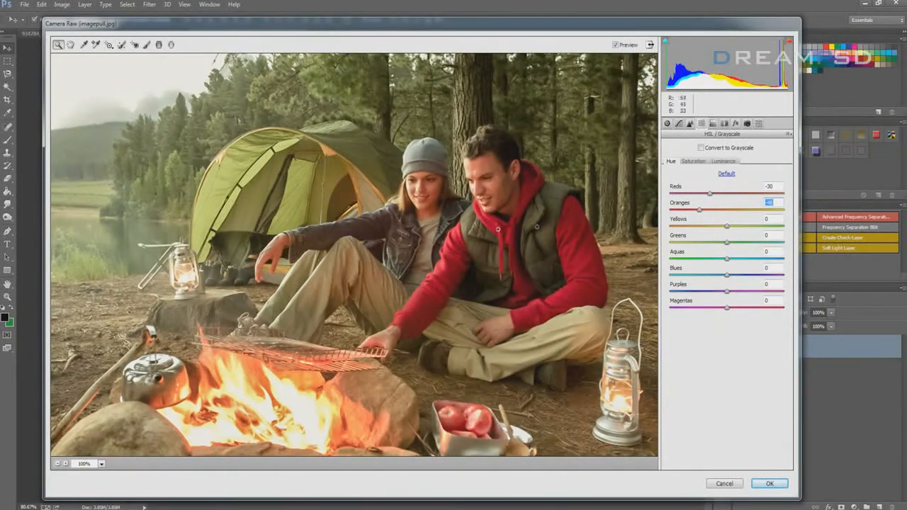
{"action": "left_click_drag", "start_coordinate": [701, 210], "coordinate": [717, 228]}
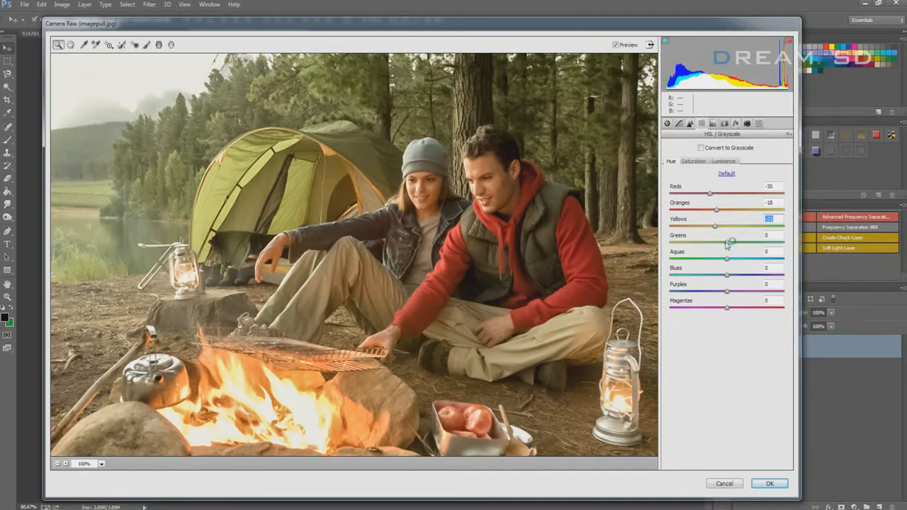
Set the hue of Greens to +56, Aquas to +44 and Blues to -71, and lower the Purples and Magentas hues
{"action": "left_click_drag", "start_coordinate": [726, 245], "coordinate": [759, 246]}
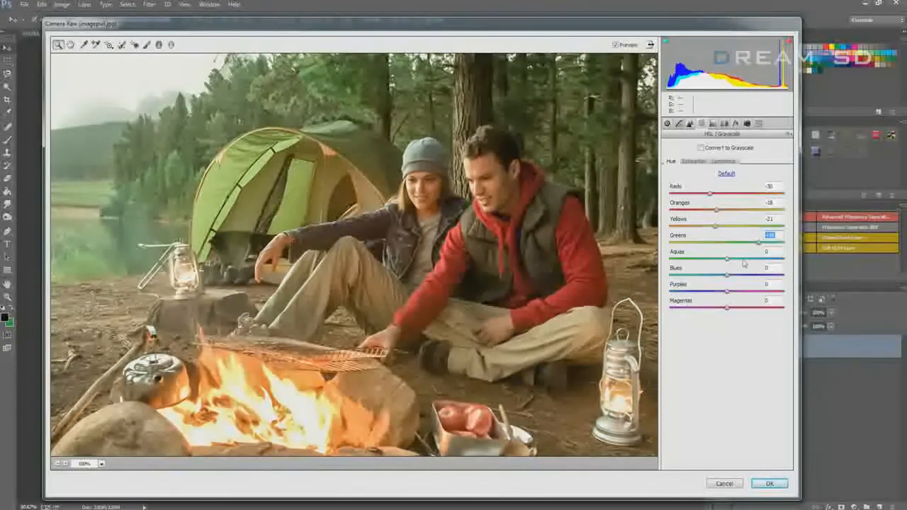
{"action": "left_click_drag", "start_coordinate": [727, 258], "coordinate": [686, 280]}
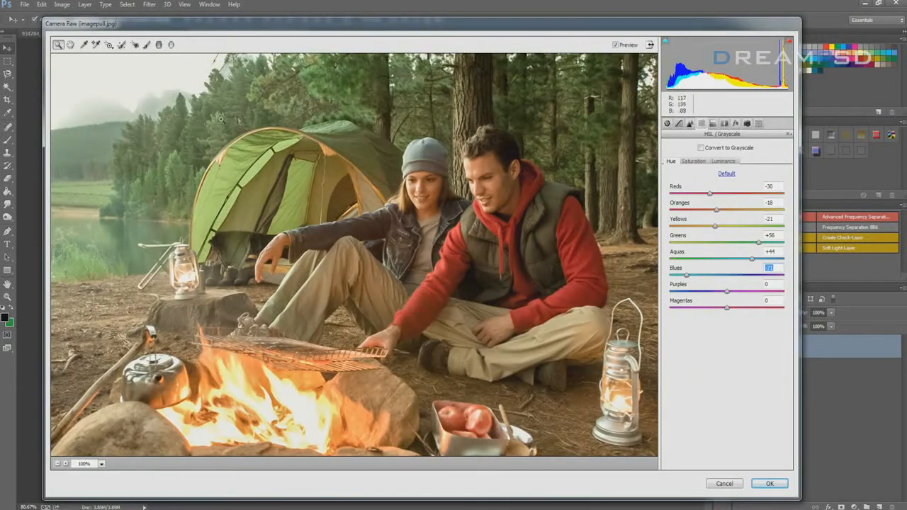
{"action": "left_click_drag", "start_coordinate": [726, 291], "coordinate": [707, 296]}
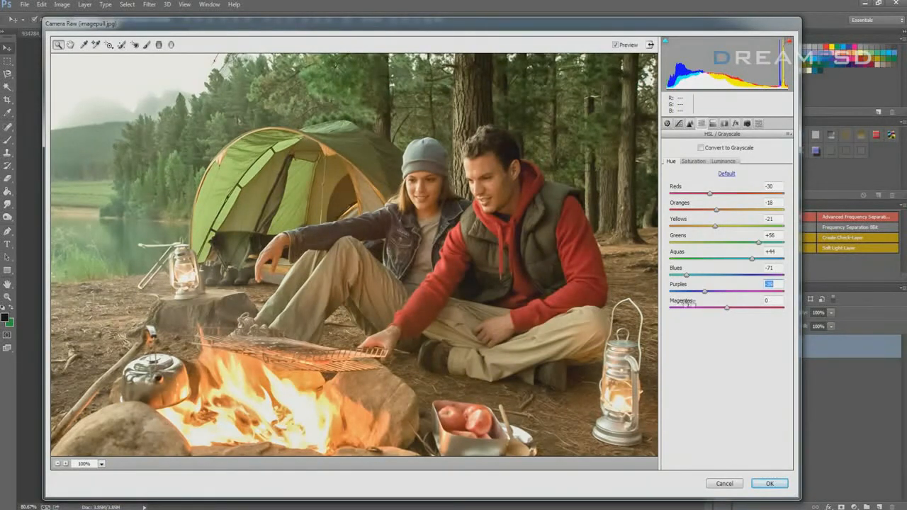
{"action": "mouse_move", "coordinate": [727, 306]}
{"action": "left_mouse_down"}
{"action": "mouse_move", "coordinate": [753, 310]}
{"action": "mouse_move", "coordinate": [711, 309]}
{"action": "mouse_move", "coordinate": [721, 309]}
{"action": "left_mouse_up"}
Look through the HSL Saturation and Luminance adjustments without changing them
{"action": "left_click", "coordinate": [694, 162]}
{"action": "left_click", "coordinate": [722, 161]}
{"action": "left_click", "coordinate": [694, 163]}
{"action": "left_click", "coordinate": [725, 161]}
{"action": "left_click", "coordinate": [670, 161]}
{"action": "left_click", "coordinate": [695, 162]}
Add film grain with an Amount of 7 and a reduced Size, checking the faces at 200% zoom along the way
{"action": "left_click", "coordinate": [723, 123]}
{"action": "left_click", "coordinate": [735, 124]}
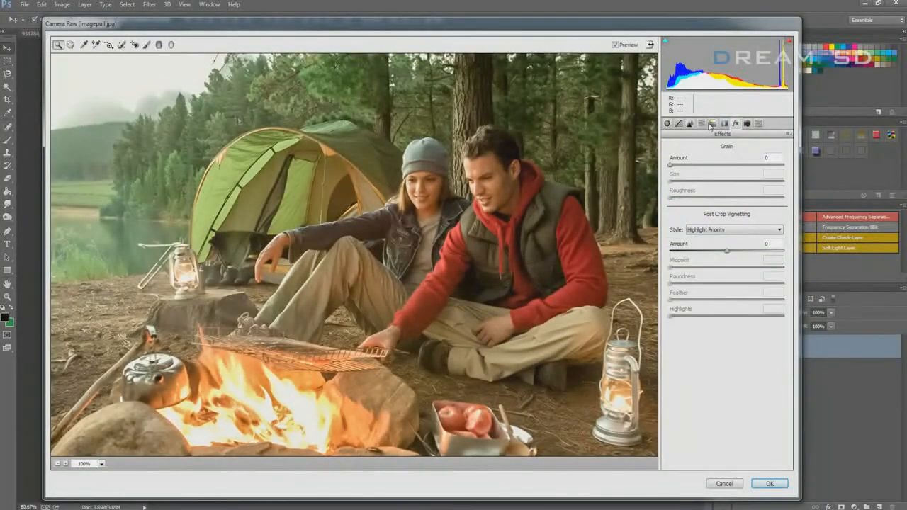
{"action": "left_click_drag", "start_coordinate": [670, 164], "coordinate": [687, 169]}
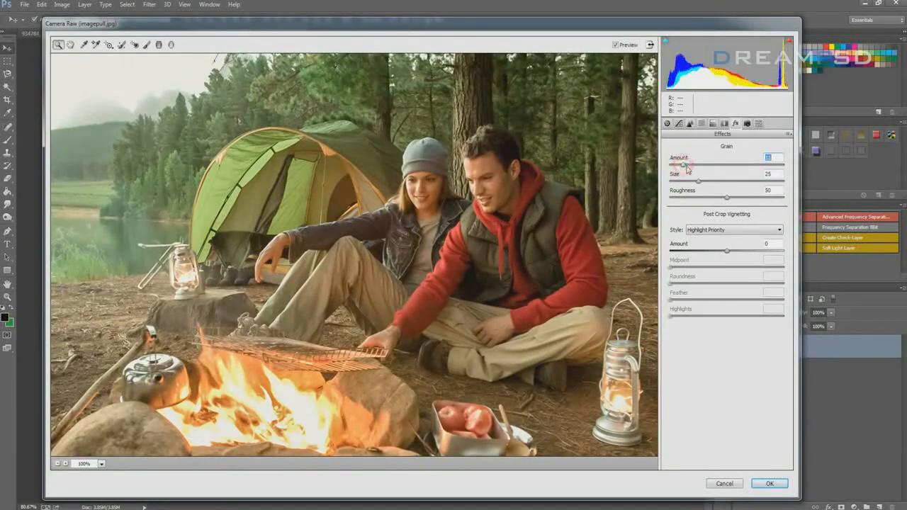
{"action": "left_click", "coordinate": [419, 180]}
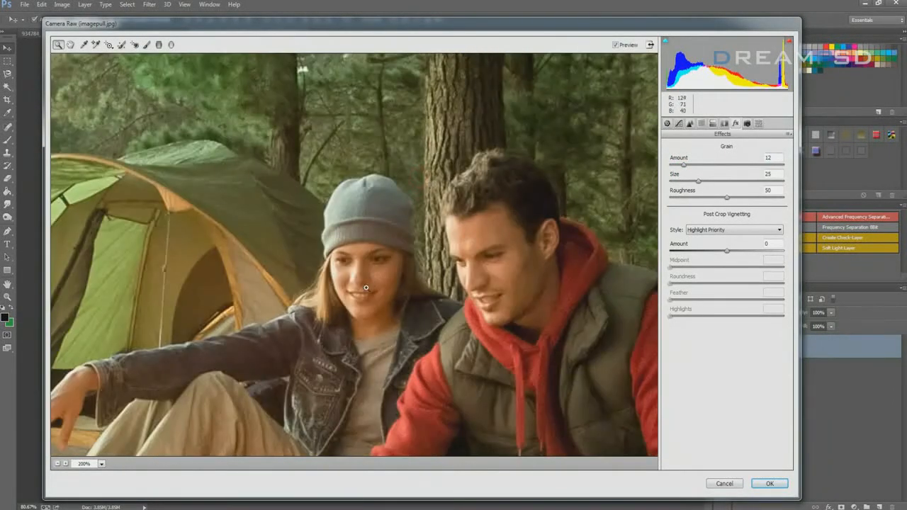
{"action": "right_click", "coordinate": [384, 274]}
{"action": "left_click", "coordinate": [402, 279]}
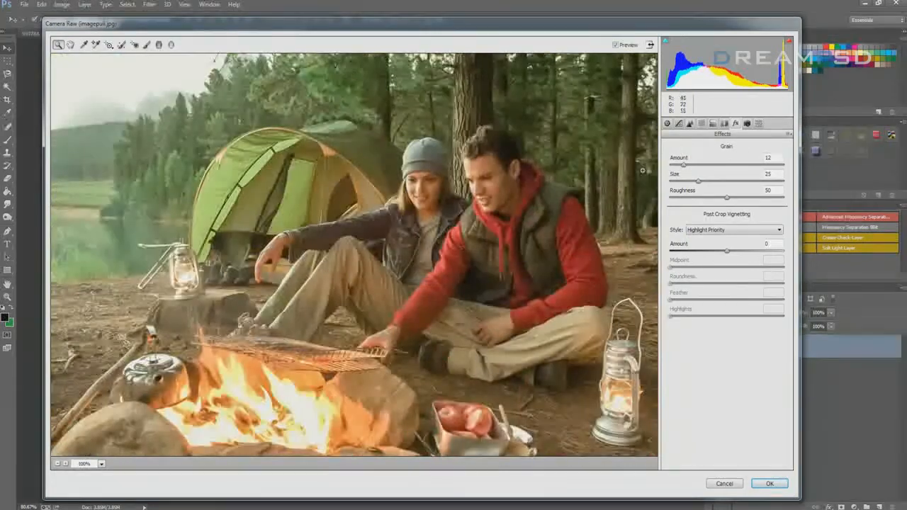
{"action": "left_click_drag", "start_coordinate": [683, 165], "coordinate": [687, 181]}
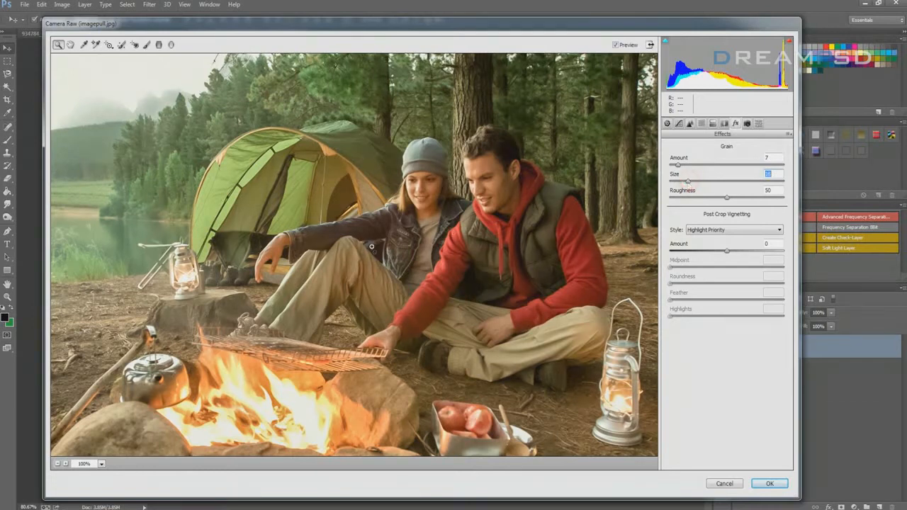
Heal a spot on the ground beside the kettle with Spot Removal, sampling the ground behind it, and apply the Camera Raw Filter
{"action": "left_click", "coordinate": [747, 123]}
{"action": "left_click", "coordinate": [666, 123]}
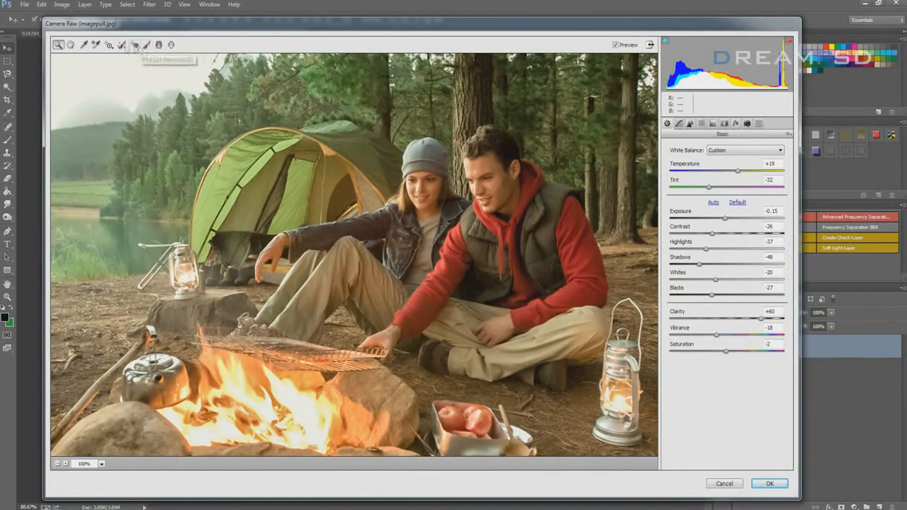
{"action": "left_click", "coordinate": [122, 44]}
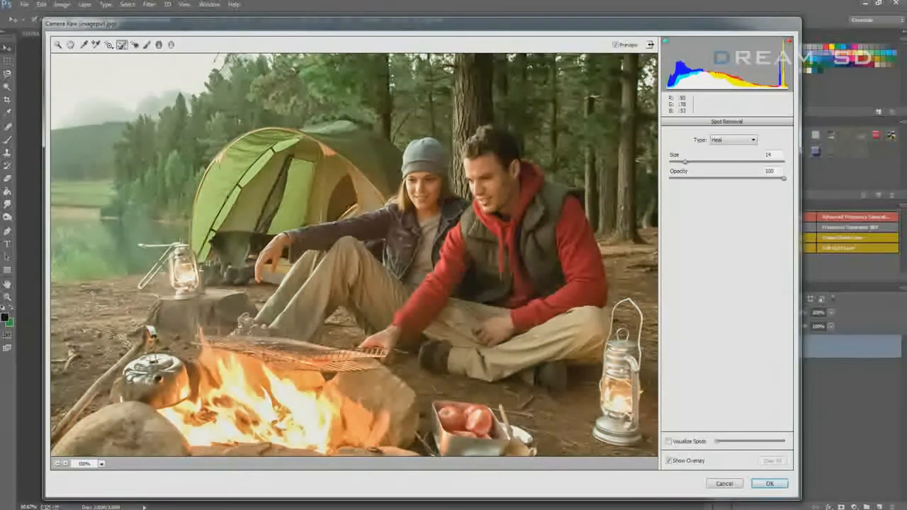
{"action": "left_click", "coordinate": [79, 354]}
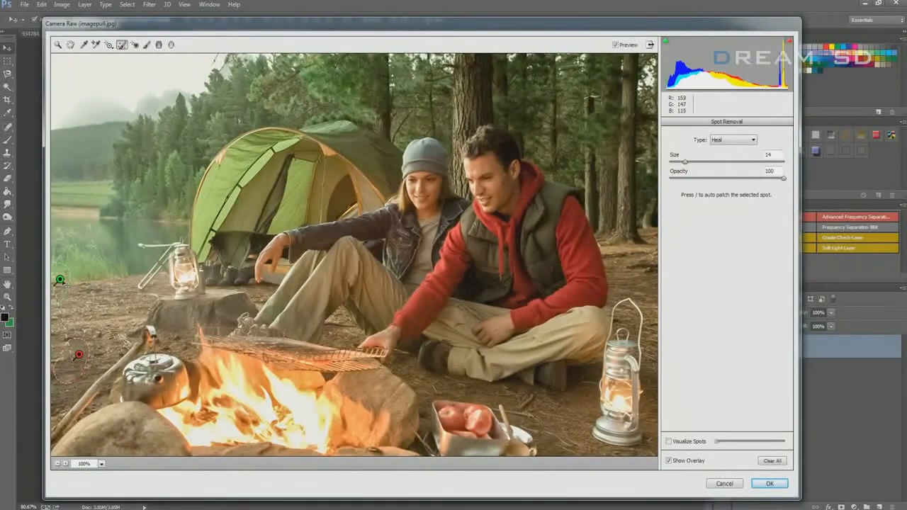
{"action": "left_click_drag", "start_coordinate": [62, 284], "coordinate": [105, 305]}
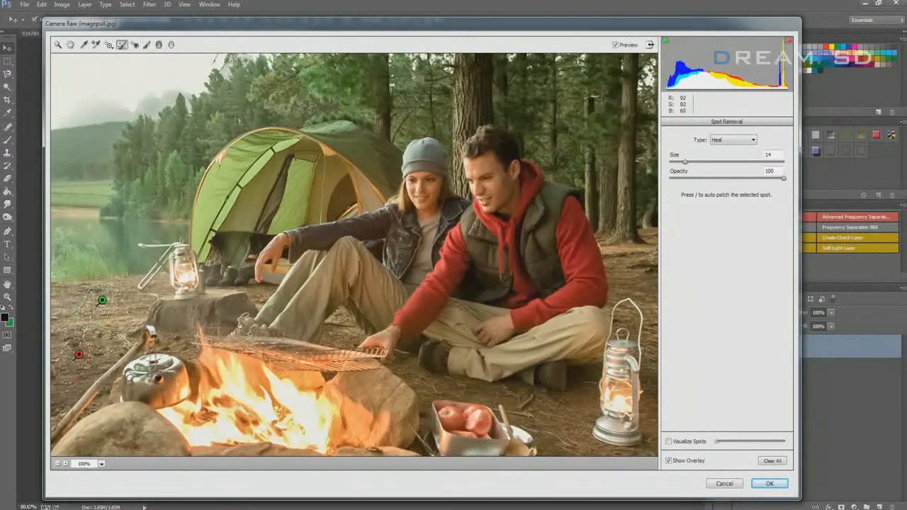
{"action": "key", "text": "Return"}
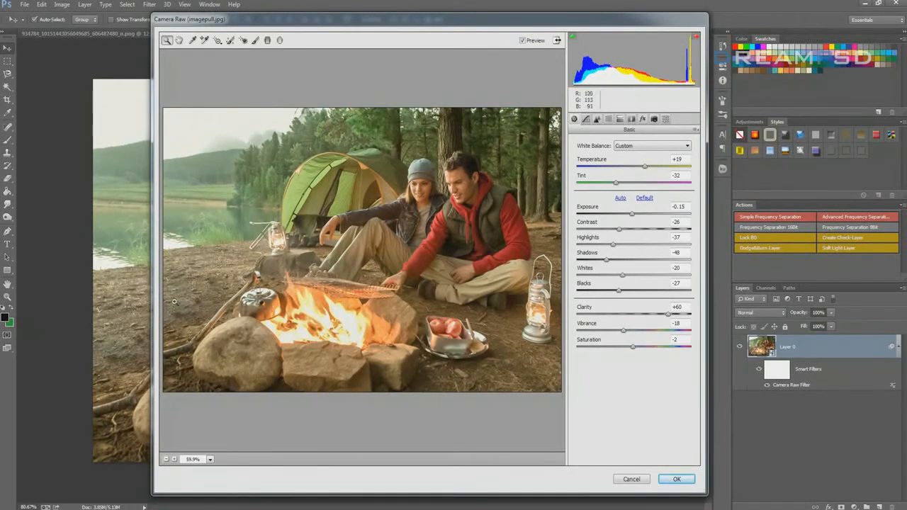
Move the reopened Camera Raw window and widen it on both sides for a larger photo preview
{"action": "mouse_move", "coordinate": [268, 24]}
{"action": "left_mouse_down"}
{"action": "mouse_move", "coordinate": [304, 33]}
{"action": "mouse_move", "coordinate": [279, 31]}
{"action": "left_mouse_up"}
{"action": "left_click_drag", "start_coordinate": [163, 448], "coordinate": [52, 448]}
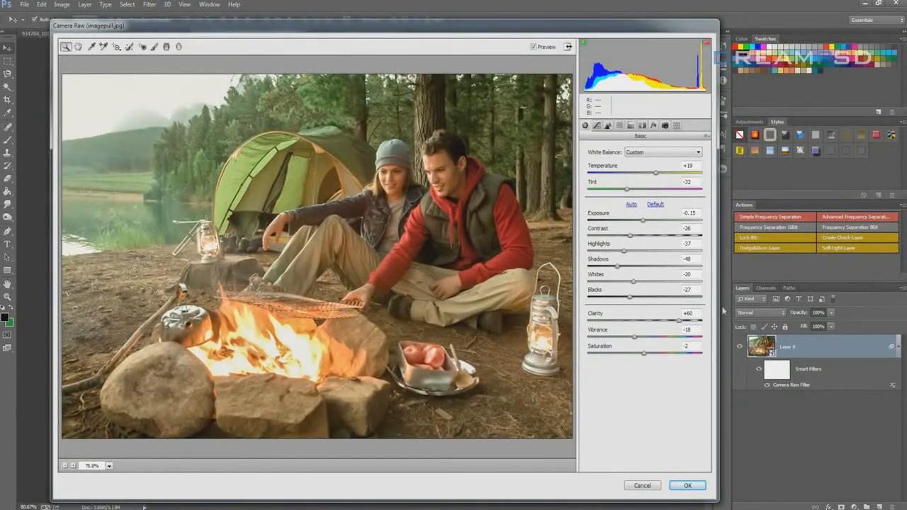
{"action": "left_click_drag", "start_coordinate": [722, 310], "coordinate": [819, 312]}
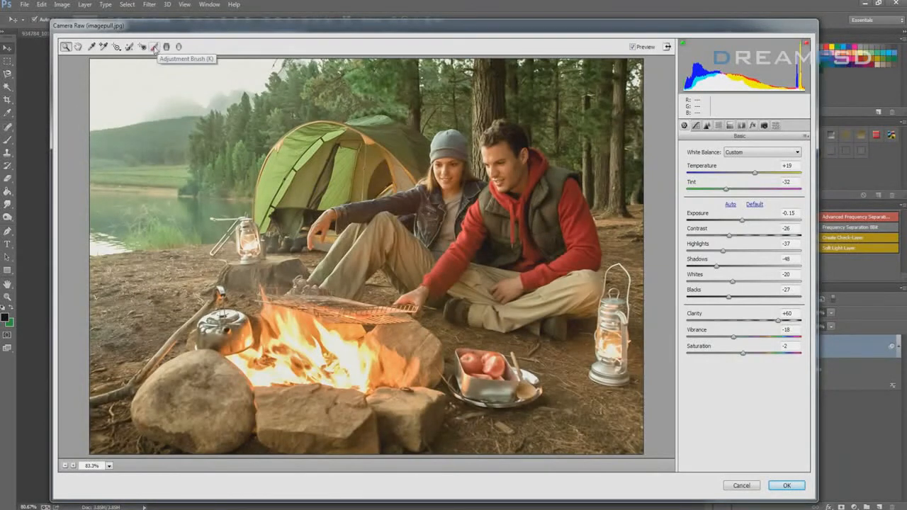
Brighten the man's face with a size 3 Adjustment Brush, set its Exposure to +0.40, and apply the Camera Raw Filter
{"action": "left_click", "coordinate": [155, 46]}
{"action": "key", "text": "bracketleft"}
{"action": "key", "text": "bracketleft"}
{"action": "key", "text": "bracketleft"}
{"action": "key", "text": "bracketleft"}
{"action": "key", "text": "bracketleft"}
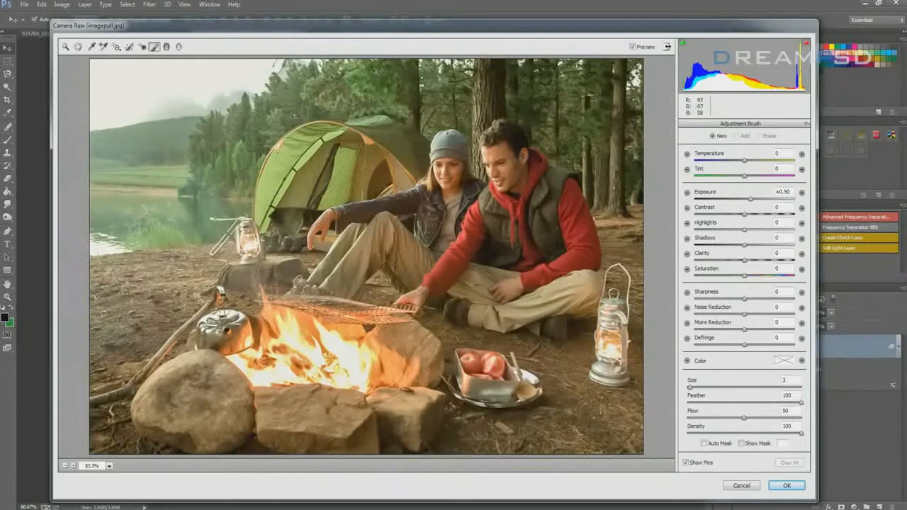
{"action": "left_click_drag", "start_coordinate": [750, 201], "coordinate": [753, 200]}
{"action": "left_click_drag", "start_coordinate": [496, 154], "coordinate": [502, 184]}
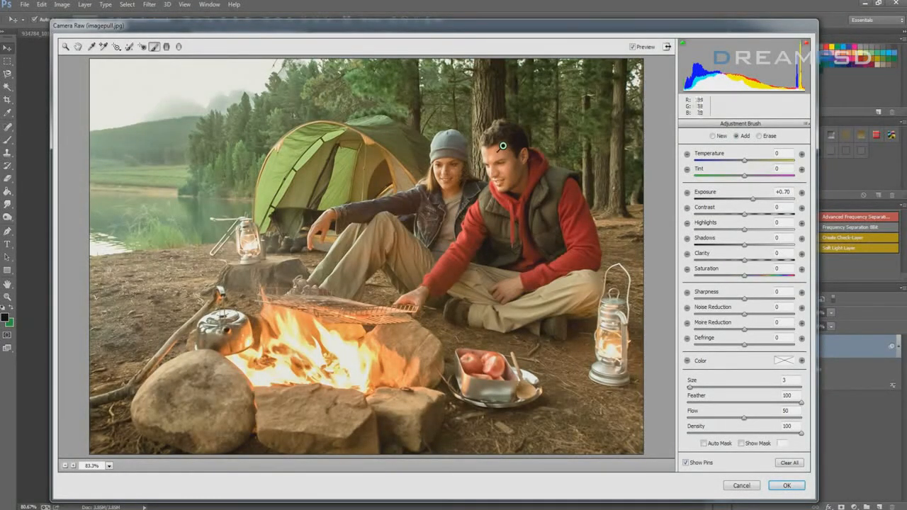
{"action": "mouse_move", "coordinate": [752, 200]}
{"action": "left_mouse_down"}
{"action": "mouse_move", "coordinate": [729, 202]}
{"action": "mouse_move", "coordinate": [750, 206]}
{"action": "left_mouse_up"}
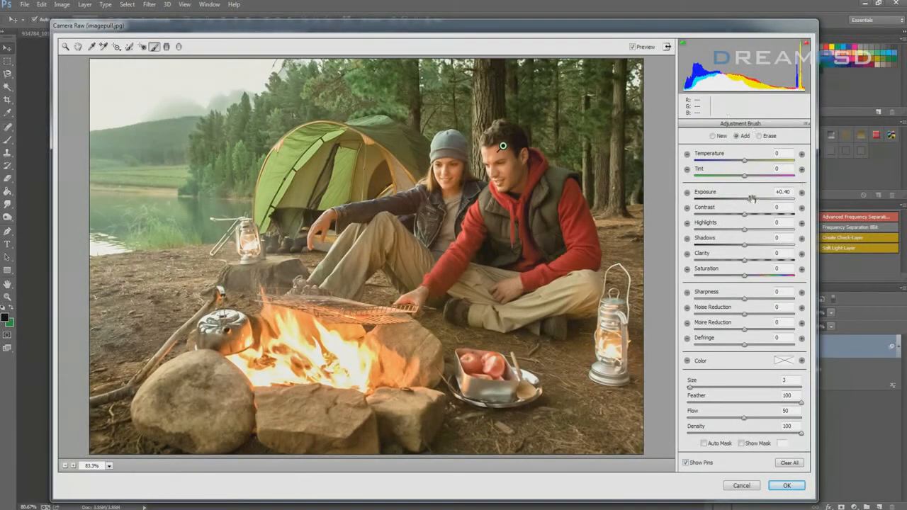
{"action": "left_click", "coordinate": [785, 486]}
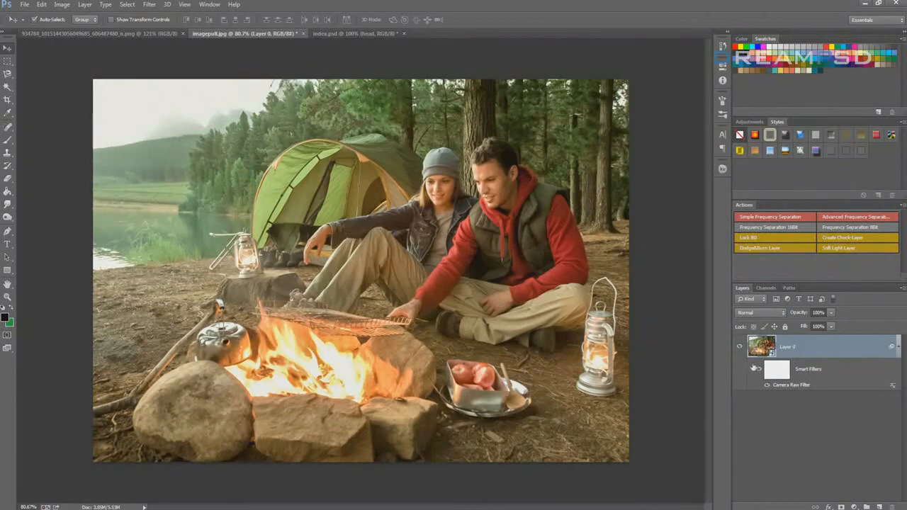
Toggle the visibility of Layer 0's Smart Filters repeatedly to compare the campfire photo before and after retouching
{"action": "scroll", "coordinate": [521, 215], "scroll_direction": "up", "scroll_amount": 1}
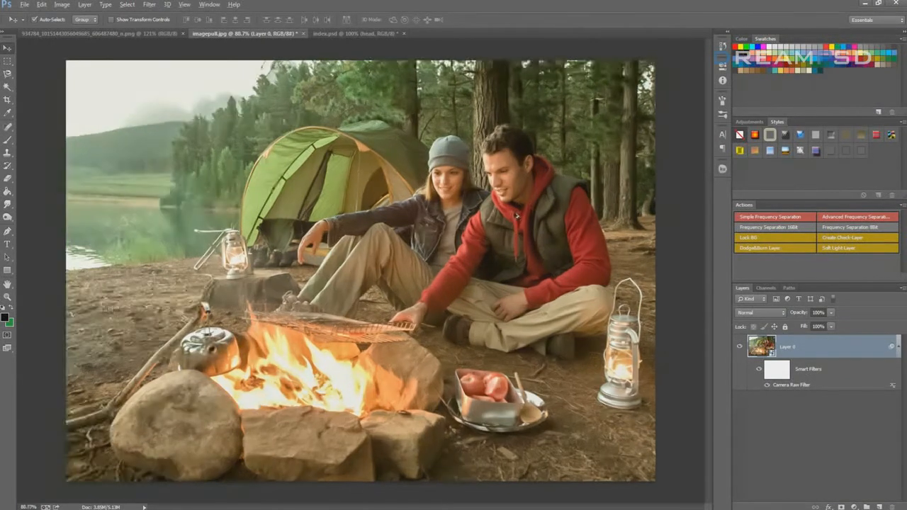
{"action": "left_click", "coordinate": [759, 370]}
{"action": "left_click", "coordinate": [759, 370]}
{"action": "left_click", "coordinate": [760, 370]}
{"action": "left_click", "coordinate": [760, 370]}
{"action": "left_click", "coordinate": [760, 370]}
{"action": "left_click", "coordinate": [760, 370]}
{"action": "left_click", "coordinate": [760, 370]}
Switch to the index.psd web layout and look through its layer groups, including banner, services and latest news
{"action": "left_click", "coordinate": [349, 34]}
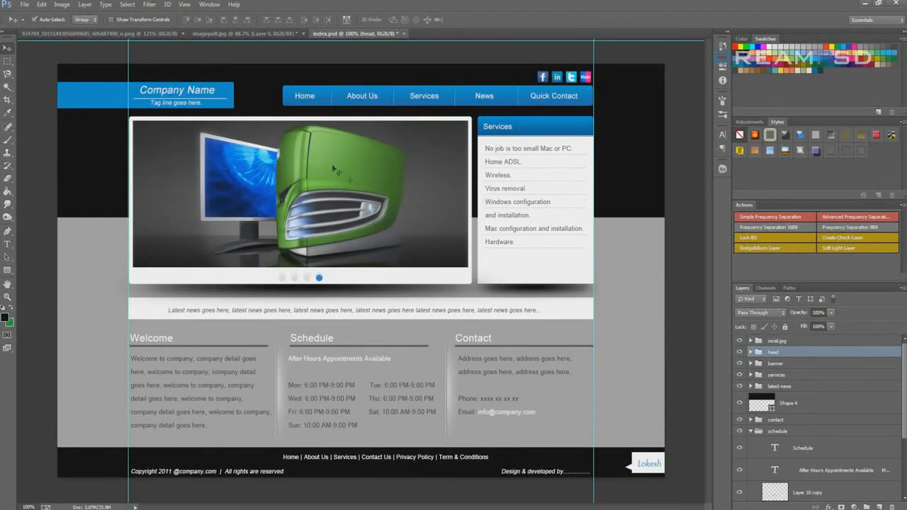
{"action": "left_click", "coordinate": [772, 364]}
{"action": "scroll", "coordinate": [795, 369], "scroll_direction": "down", "scroll_amount": 3}
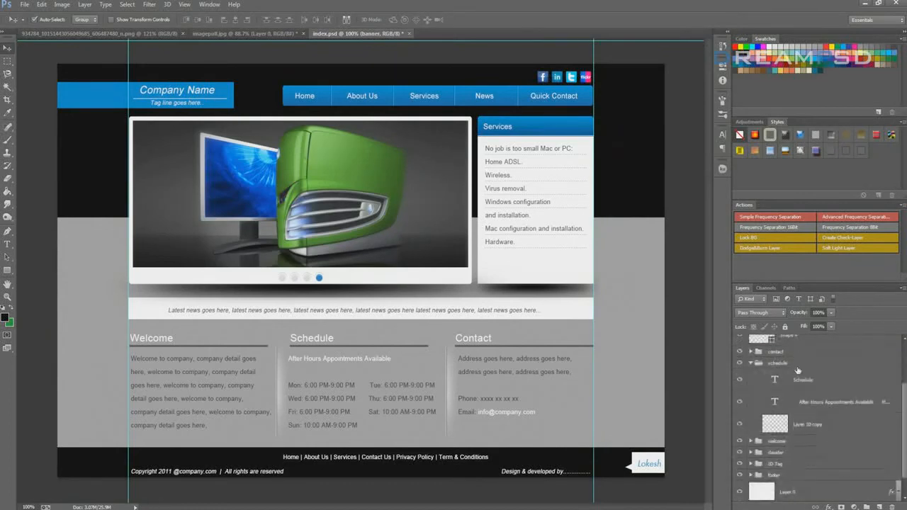
{"action": "scroll", "coordinate": [822, 393], "scroll_direction": "down", "scroll_amount": 1}
{"action": "scroll", "coordinate": [801, 386], "scroll_direction": "up", "scroll_amount": 4}
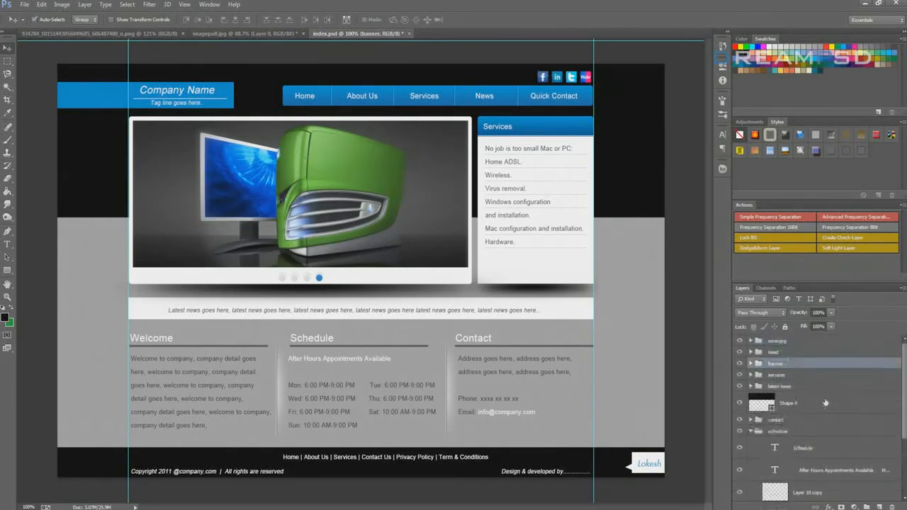
{"action": "left_click", "coordinate": [778, 375]}
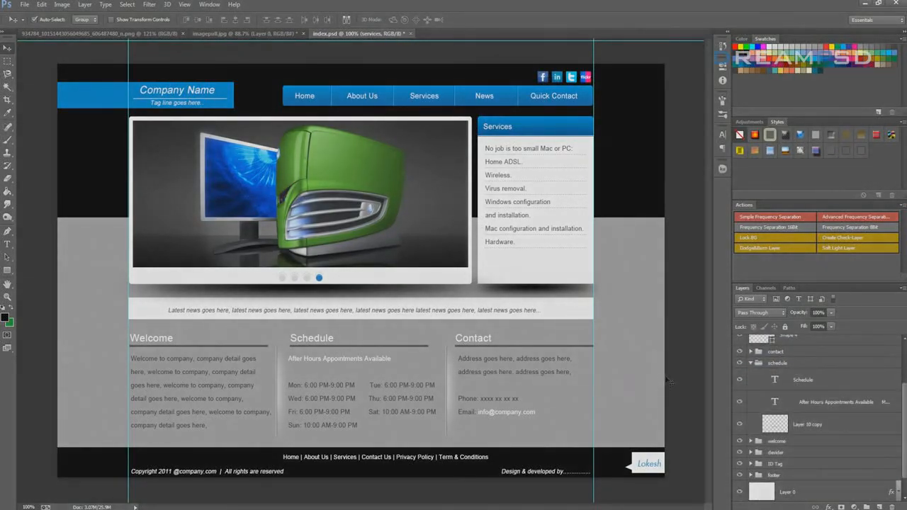
{"action": "scroll", "coordinate": [783, 386], "scroll_direction": "down", "scroll_amount": 1}
{"action": "left_click", "coordinate": [781, 419]}
{"action": "left_click", "coordinate": [782, 430]}
{"action": "scroll", "coordinate": [784, 436], "scroll_direction": "up", "scroll_amount": 3}
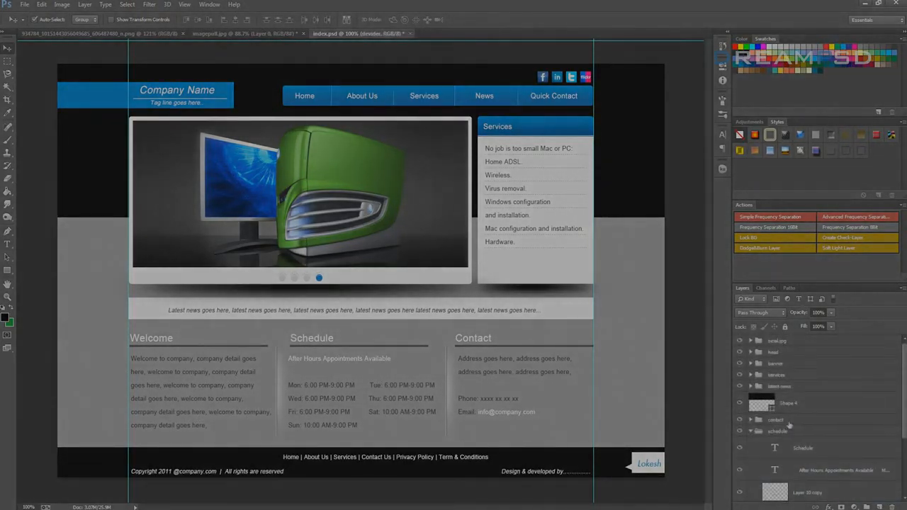
{"action": "left_click", "coordinate": [794, 385]}
{"action": "left_click", "coordinate": [785, 375]}
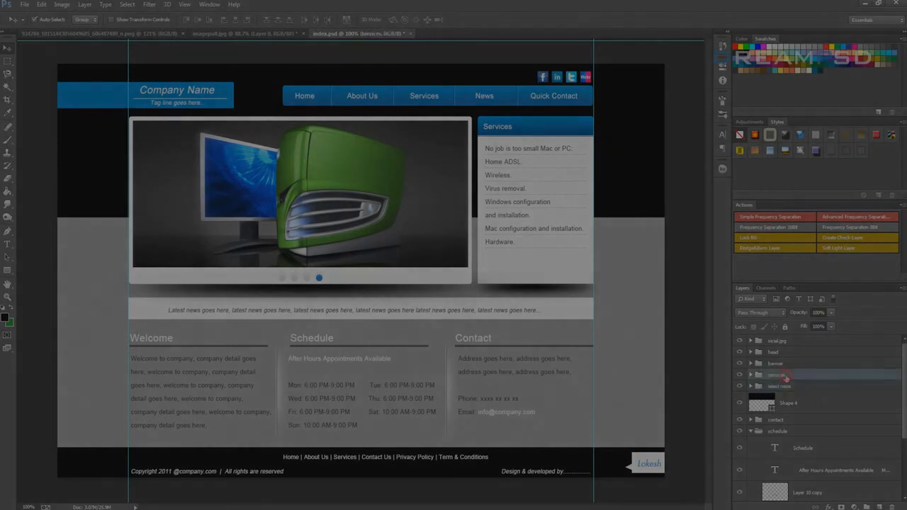